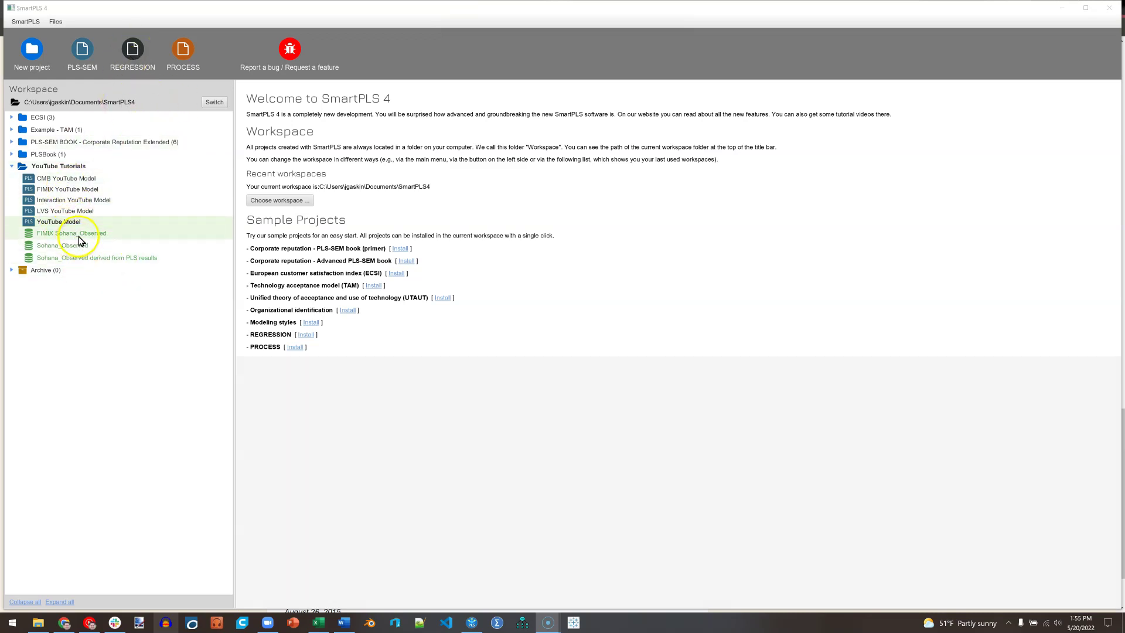
From the welcome page, create a new regression model named 'Regression Youtube'.
double_click(69, 203)
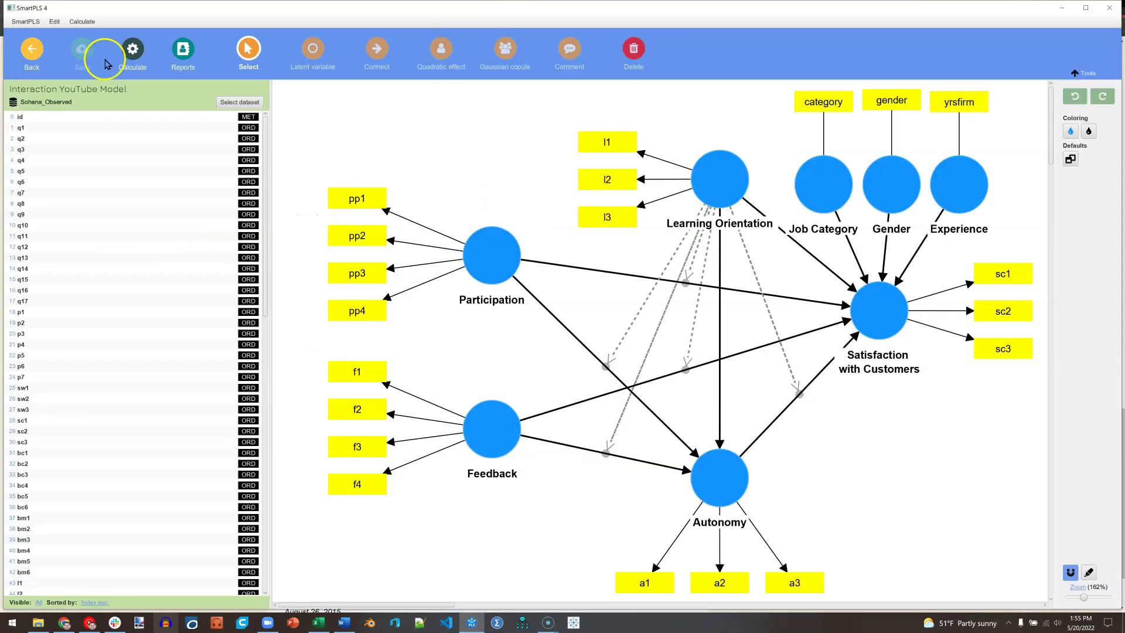
left_click(35, 52)
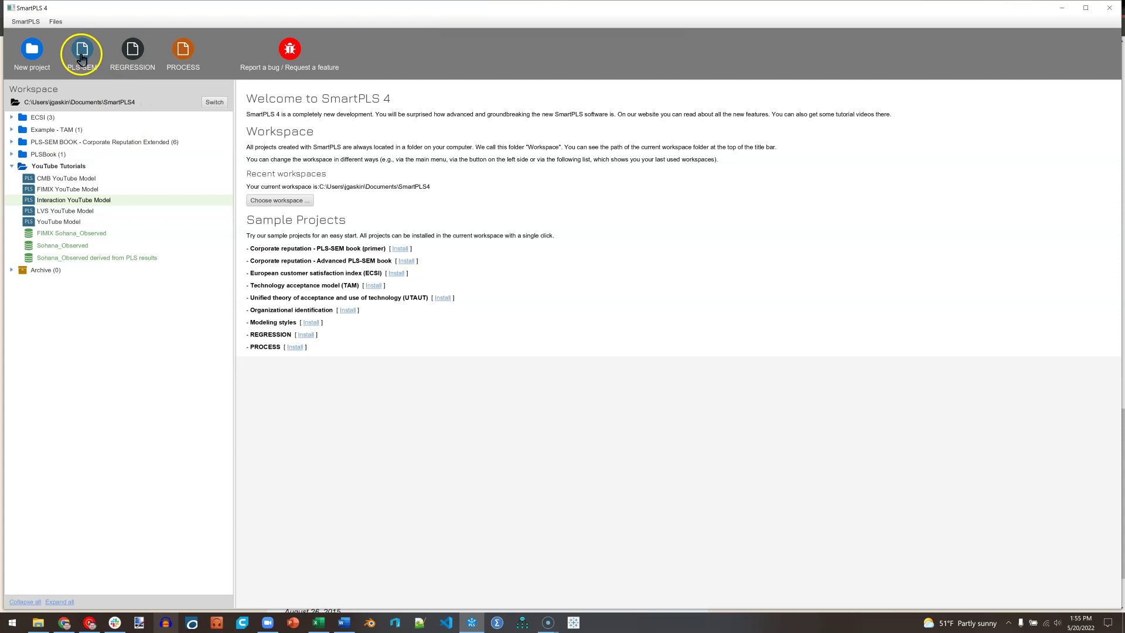
left_click(134, 53)
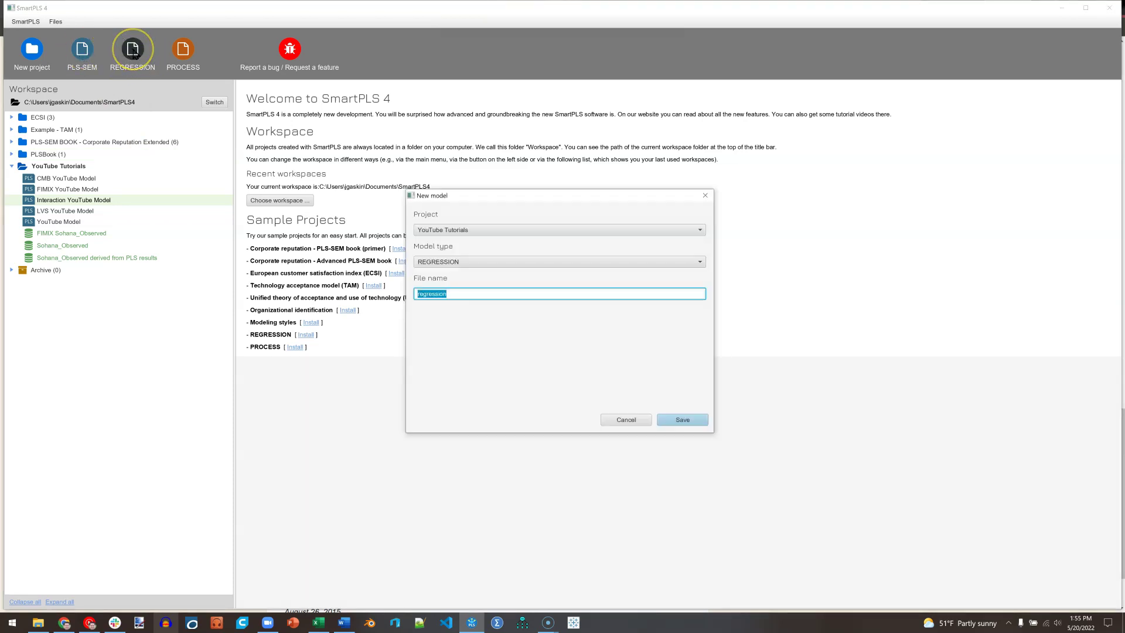
type("Regression")
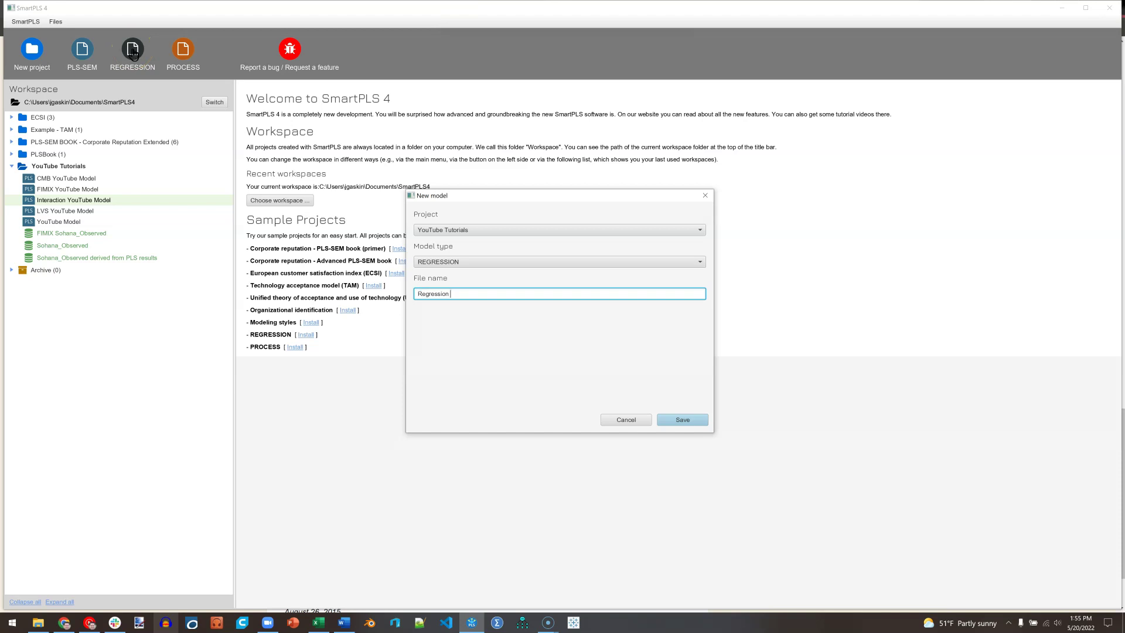
type(" Youtube")
key("Return")
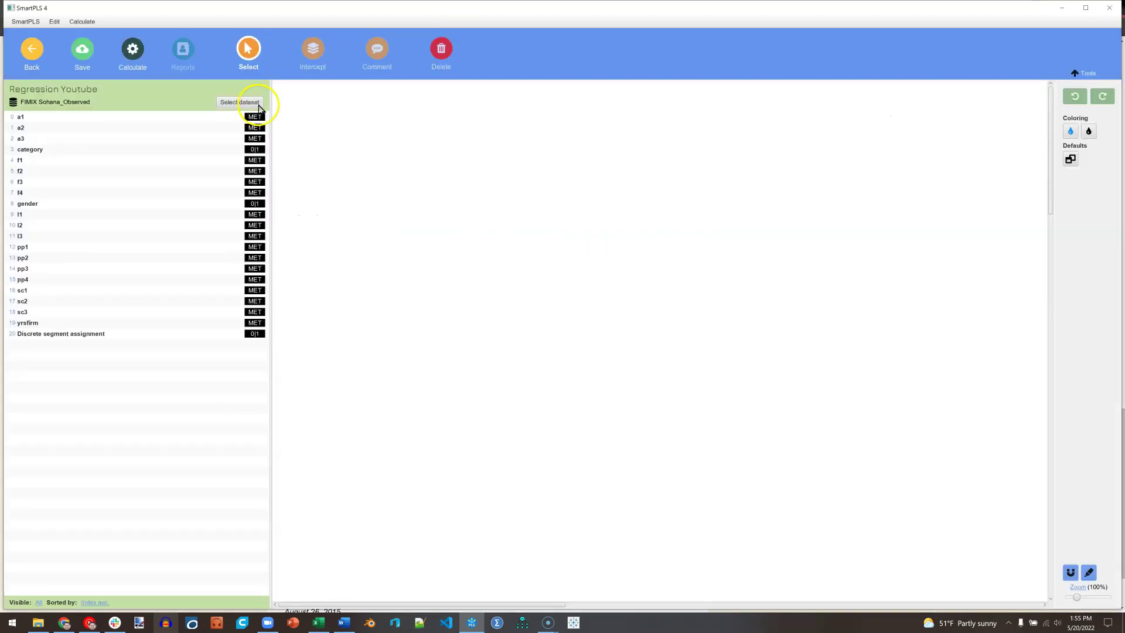
Base the model on the 'Sohana_Observed derived from PLS results' dataset.
left_click(237, 103)
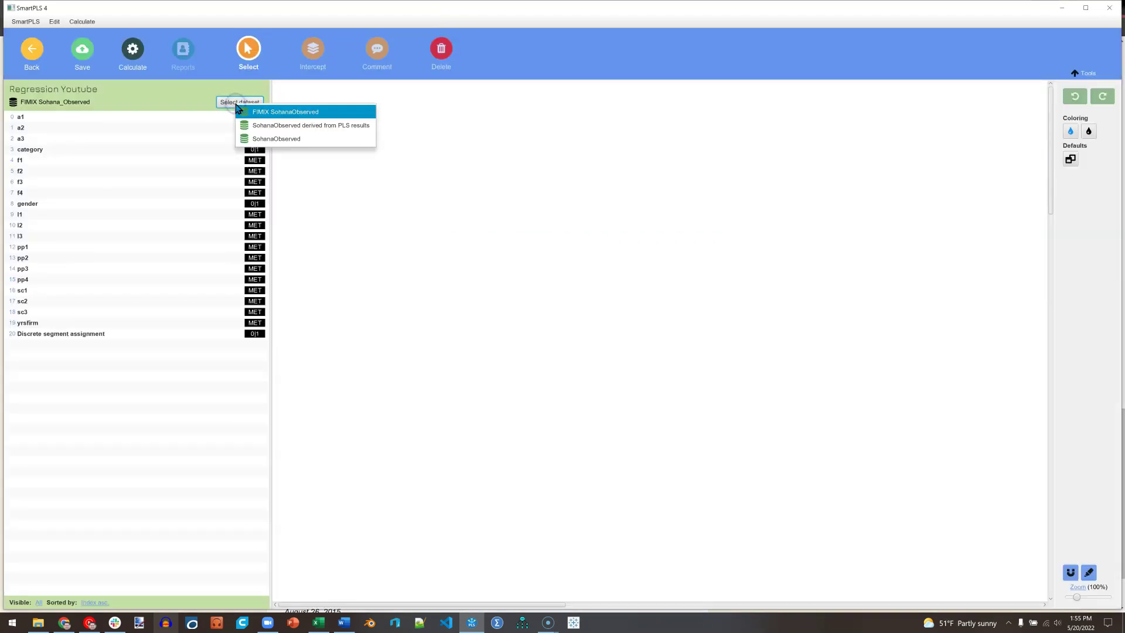
left_click(339, 133)
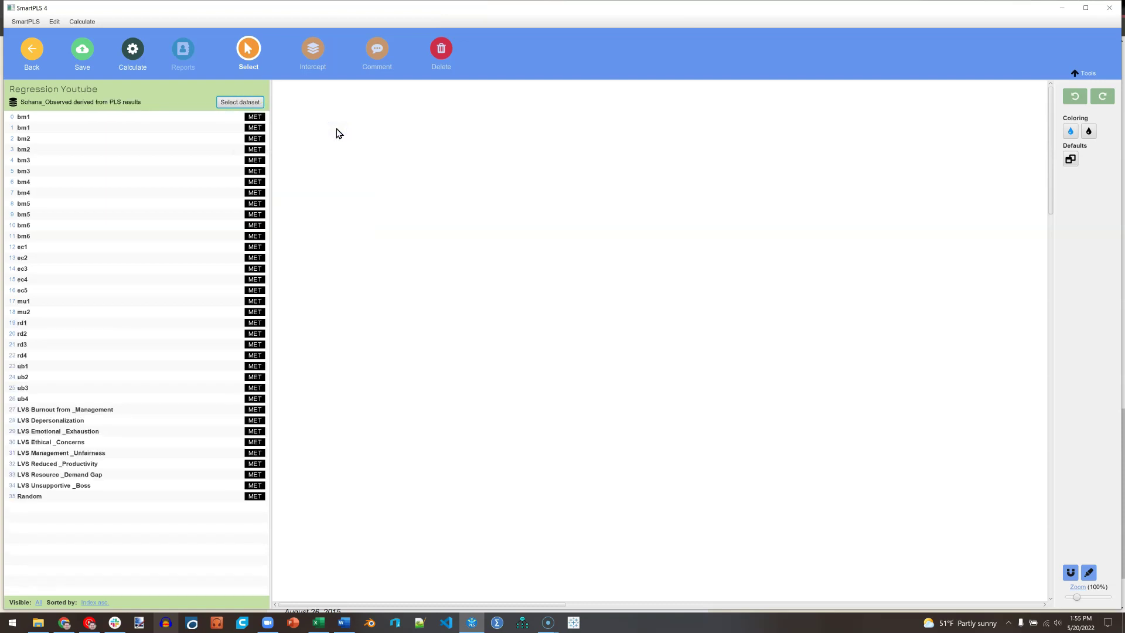
left_click(262, 197)
Place LVS Burnout from Management on the canvas as the dependent variable, widened, with its Intercept repositioned.
left_click(92, 409)
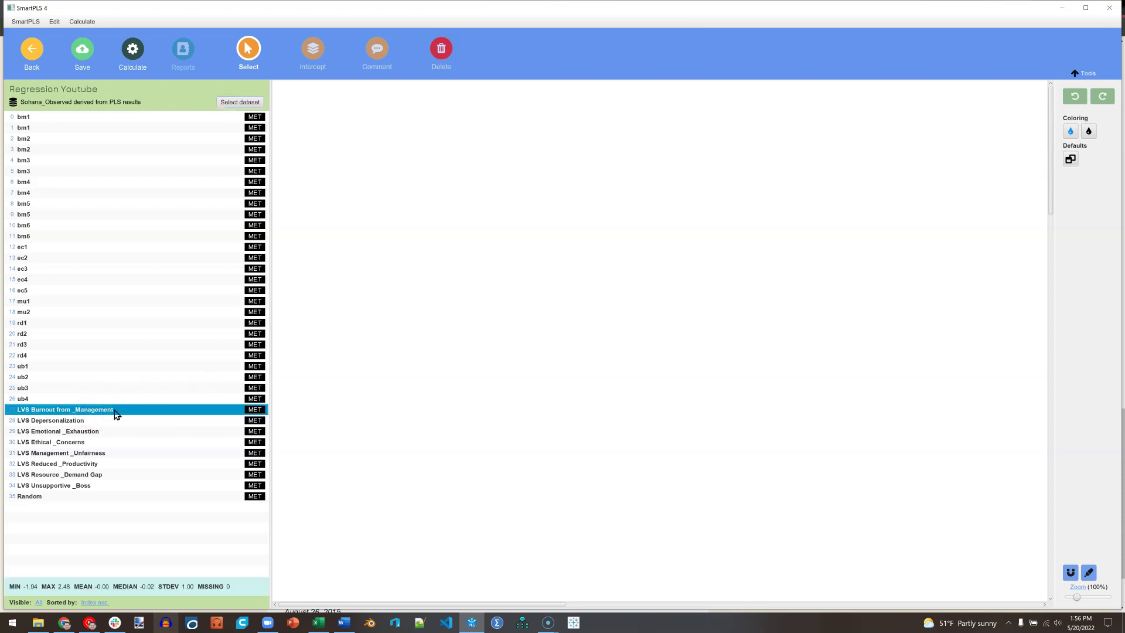
left_click_drag(564, 396, 755, 400)
left_click_drag(809, 361, 837, 379)
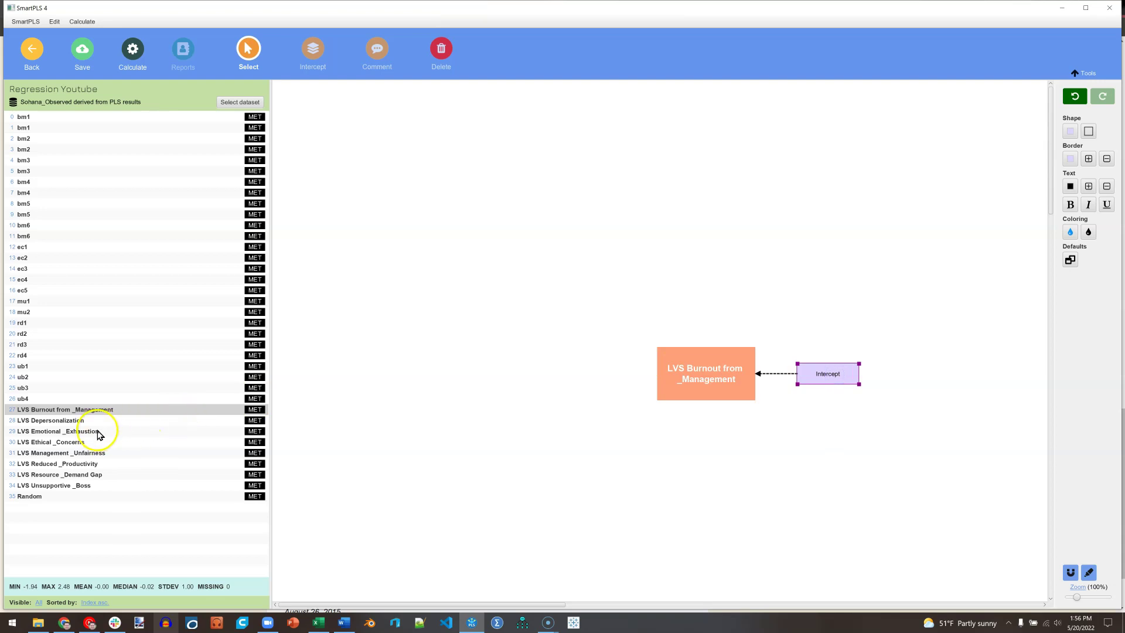
Select LVS Ethical Concerns, Management Unfairness, Resource Demand Gap and Unsupportive Boss as predictors.
left_click(84, 432)
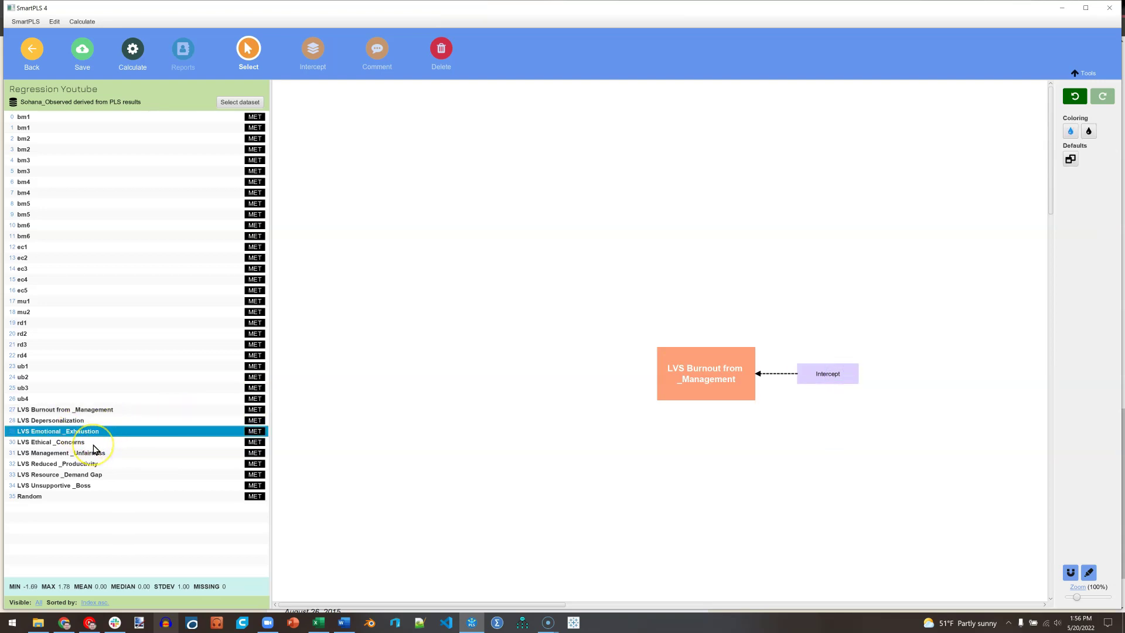
left_click(94, 447)
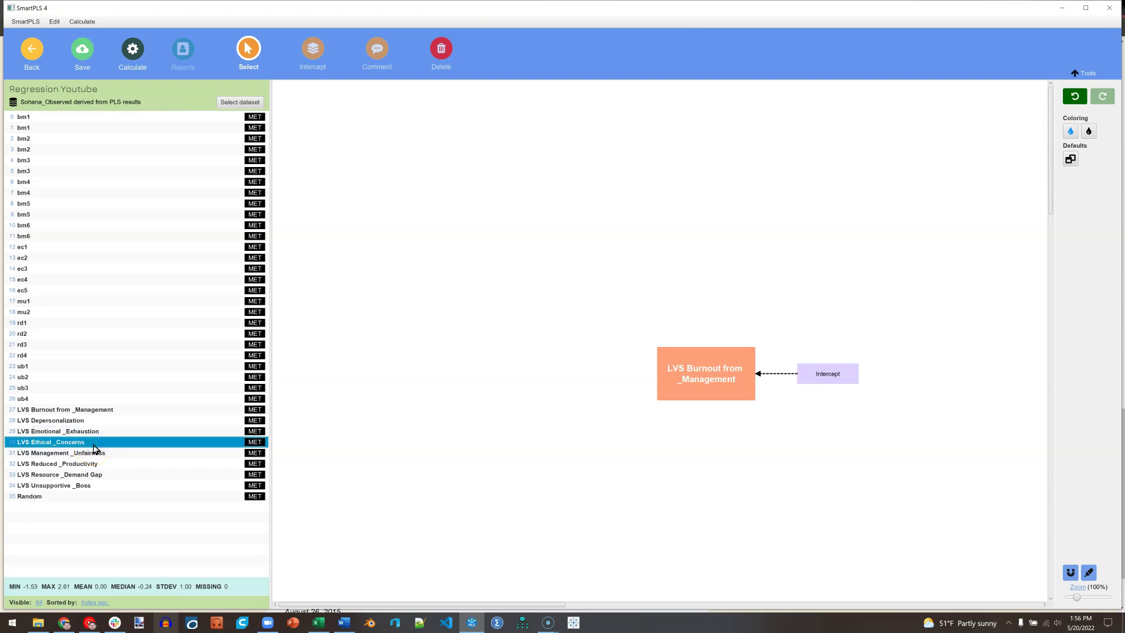
left_click(111, 453, "ctrl")
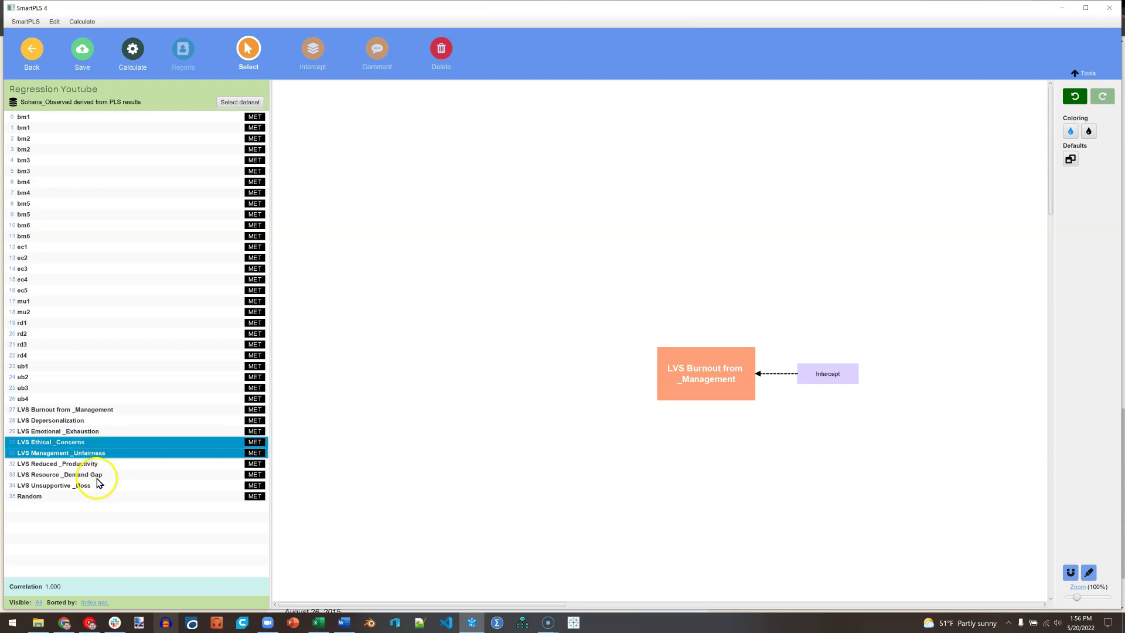
left_click(98, 476, "ctrl")
left_click(98, 487, "ctrl")
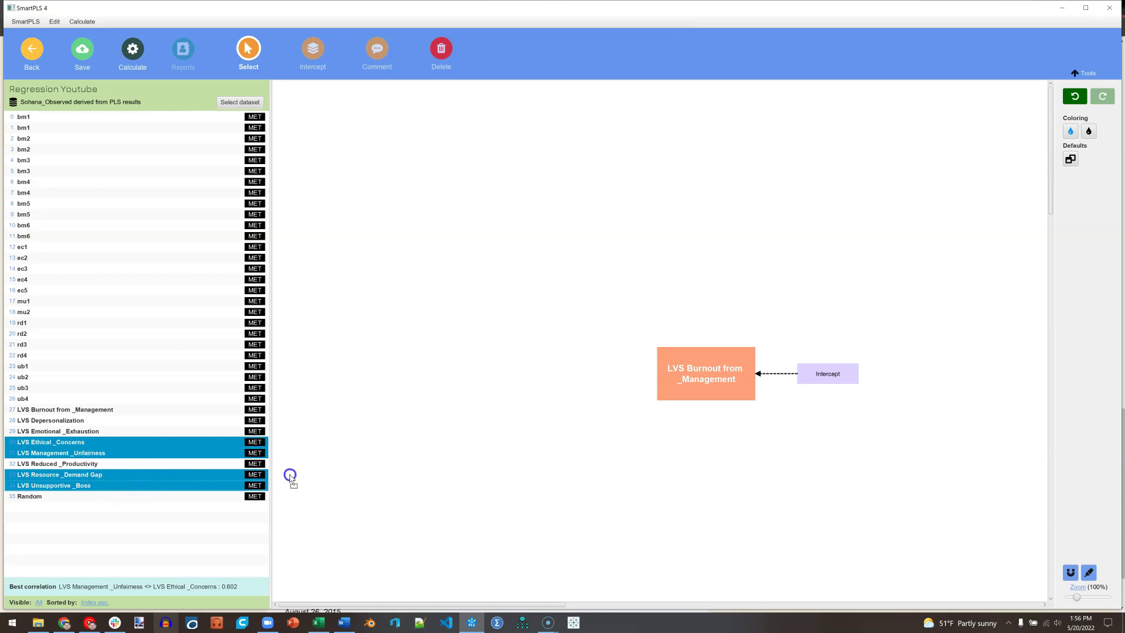
Link the four predictors into LVS Burnout, stacked and enlarged in a column on its left.
left_click_drag(291, 478, 692, 378)
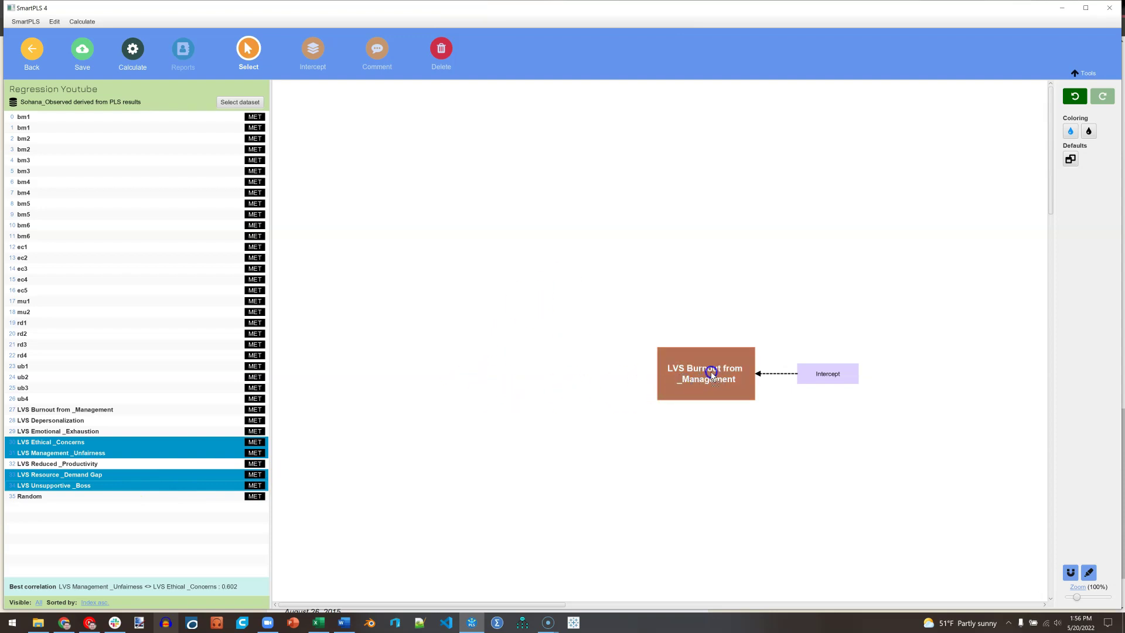
left_click_drag(712, 375, 712, 376)
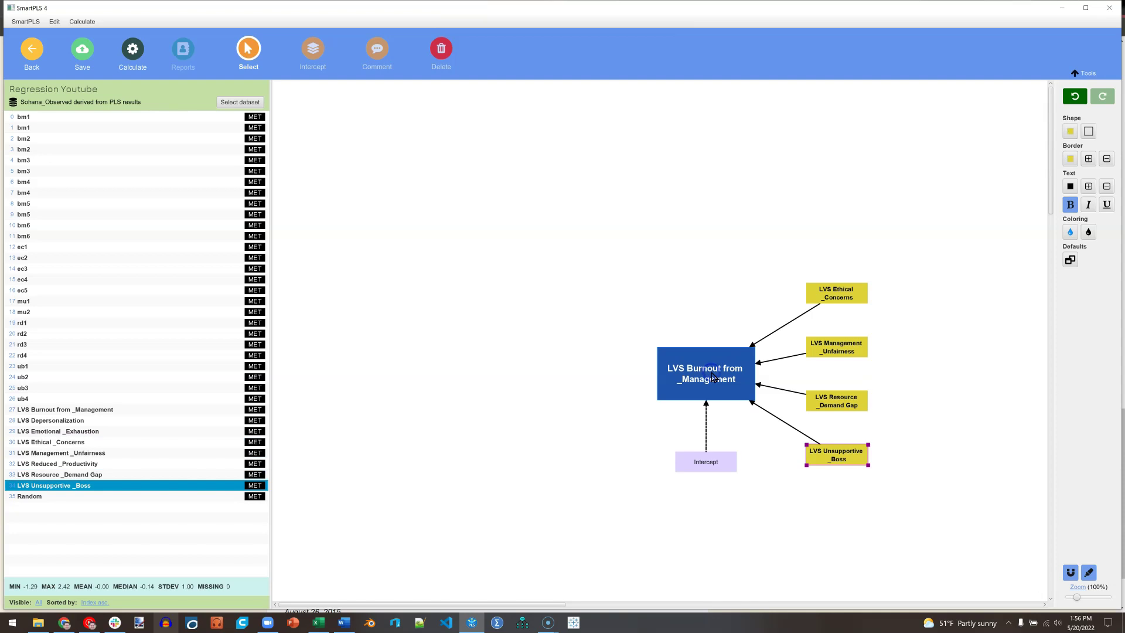
left_click(789, 316)
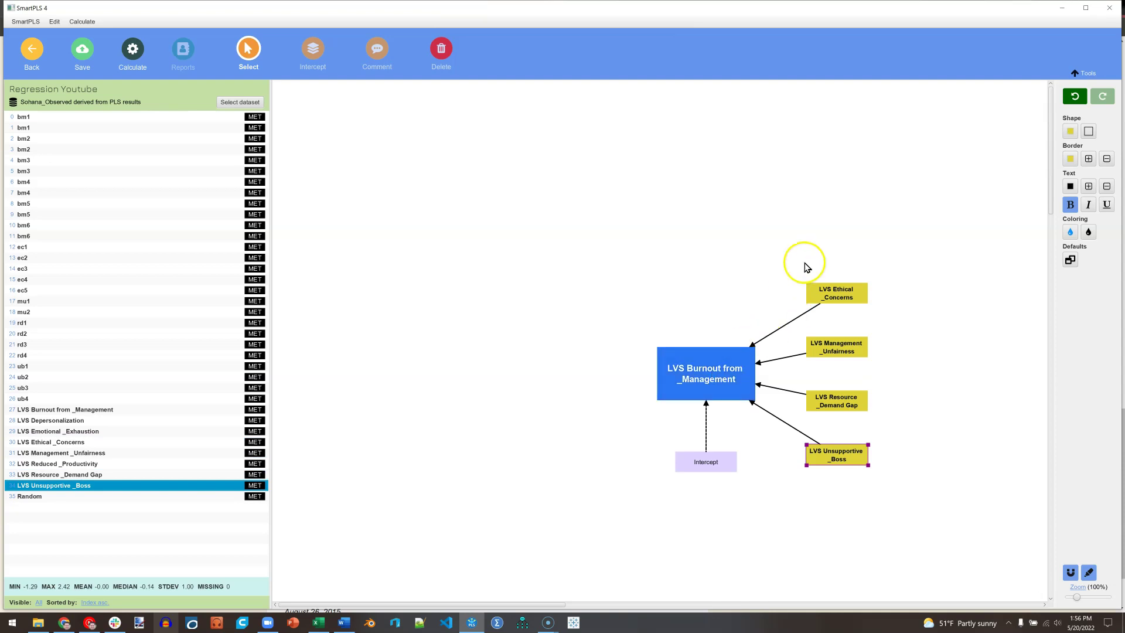
left_click_drag(828, 238, 862, 509)
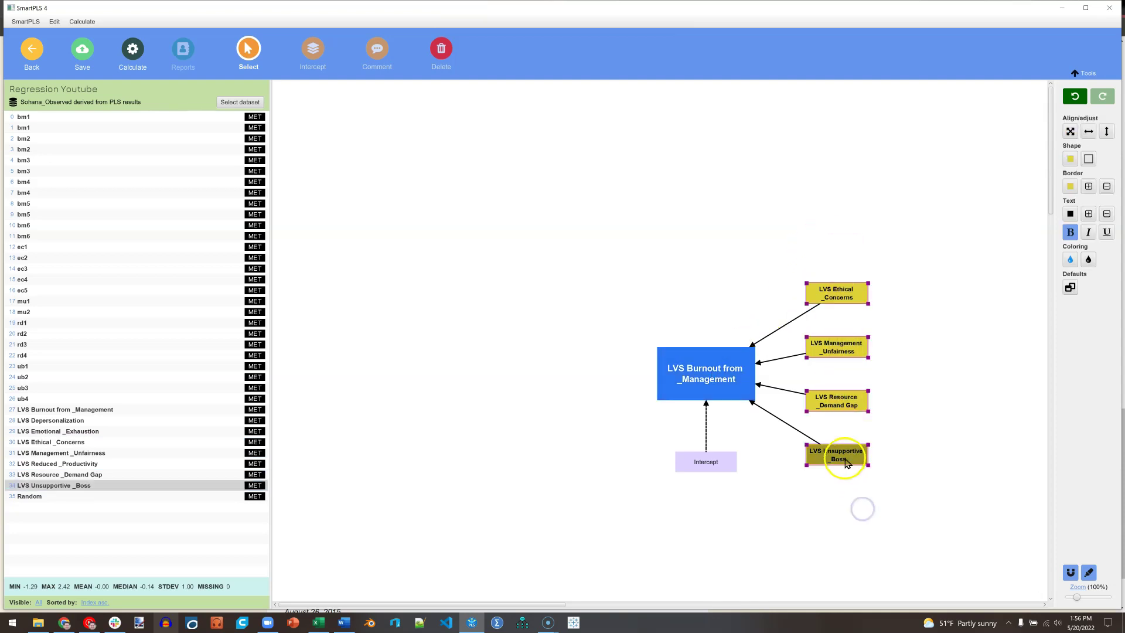
left_click_drag(844, 461, 509, 449)
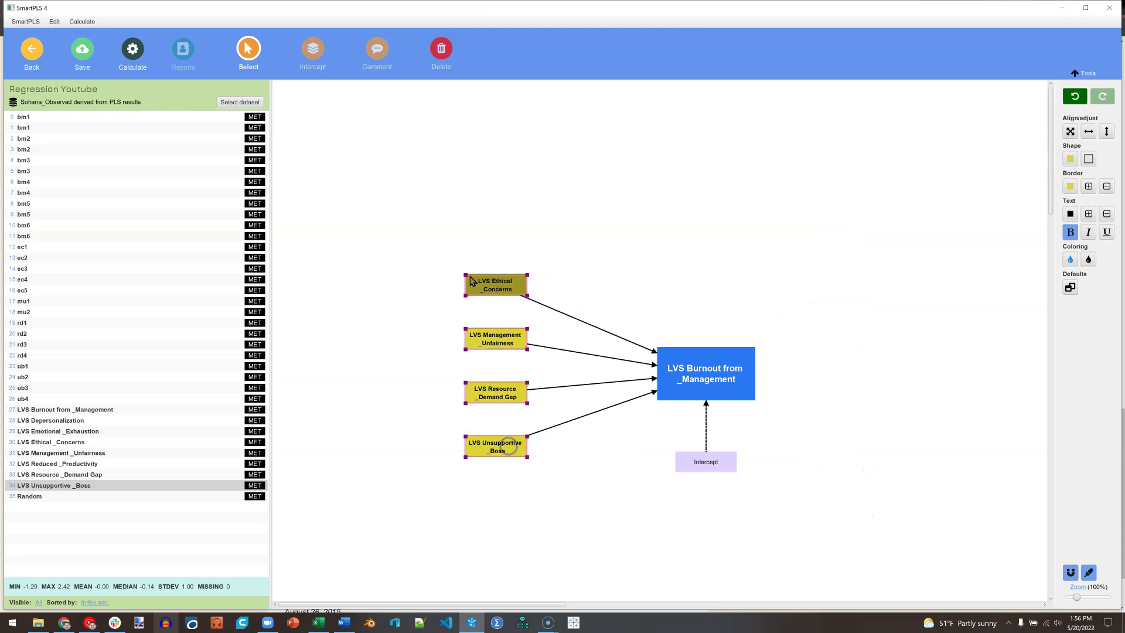
left_click_drag(470, 271, 455, 261)
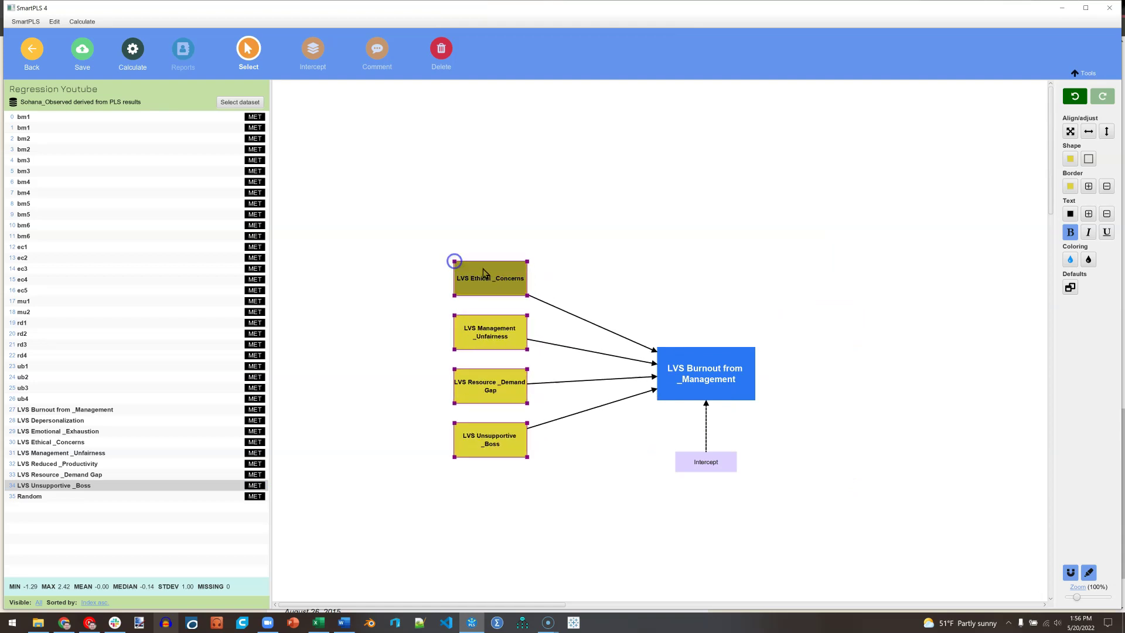
Shift the whole diagram up and left and zoom it to 167%.
key("ctrl+a")
left_click_drag(738, 381, 638, 258)
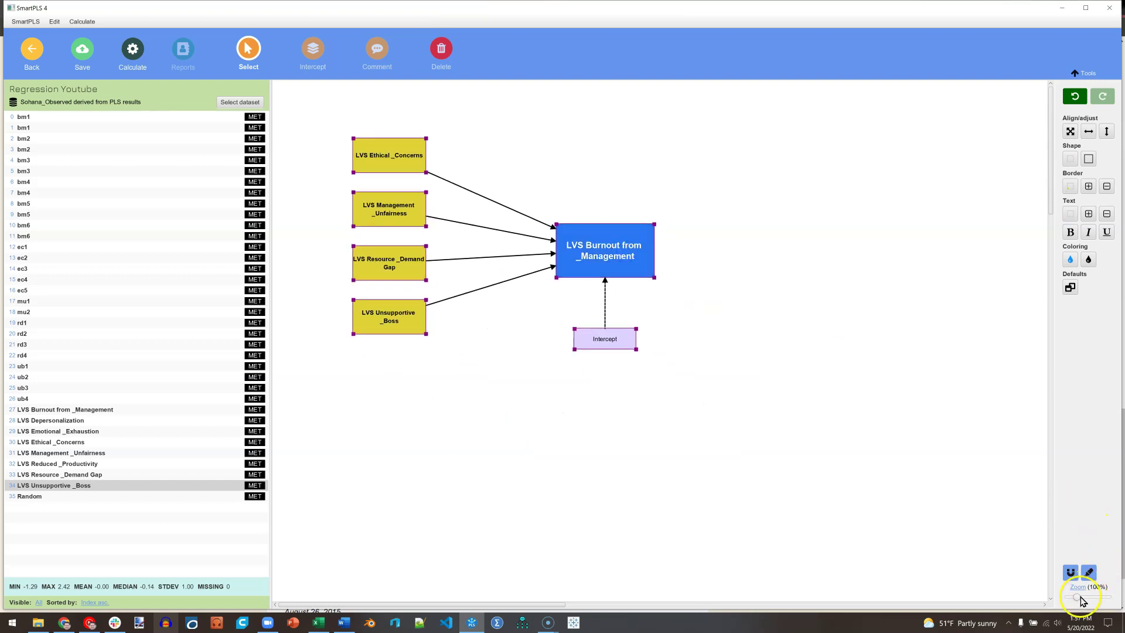
left_click_drag(1081, 601, 1088, 599)
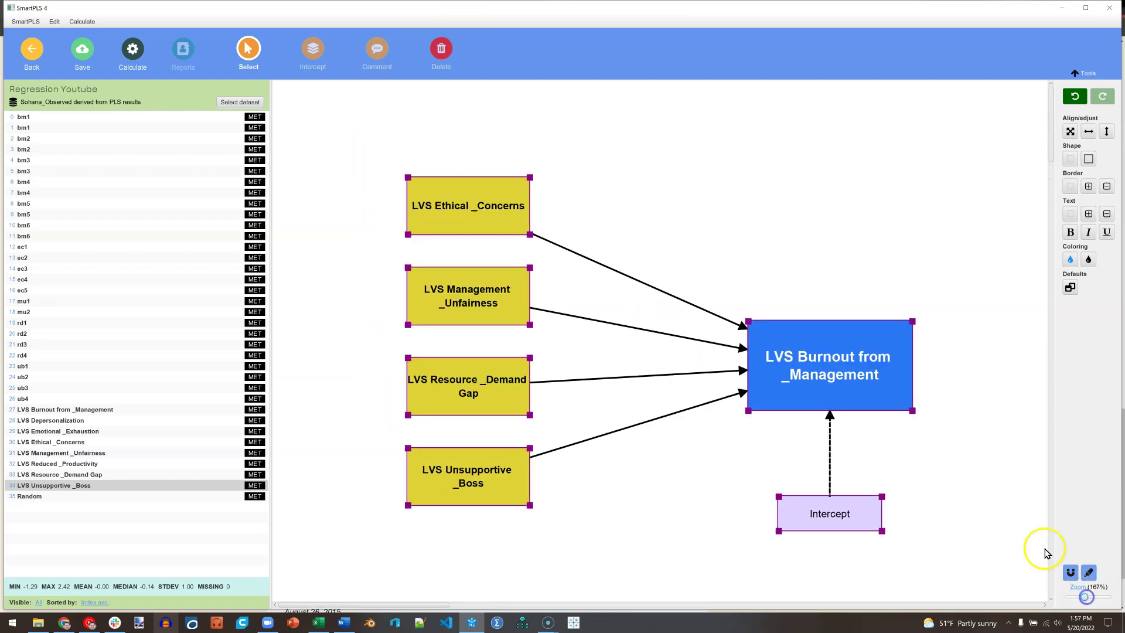
left_click(961, 326)
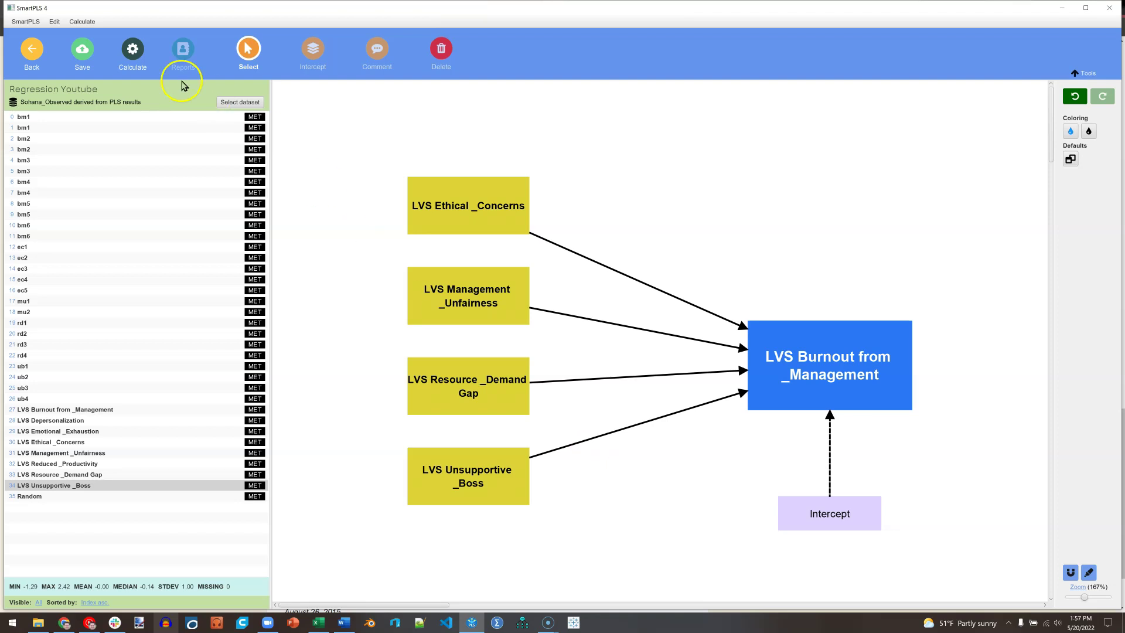
Configure Regression analysis with a Two tailed test, 0.05 significance and Normal standard errors.
left_click(133, 50)
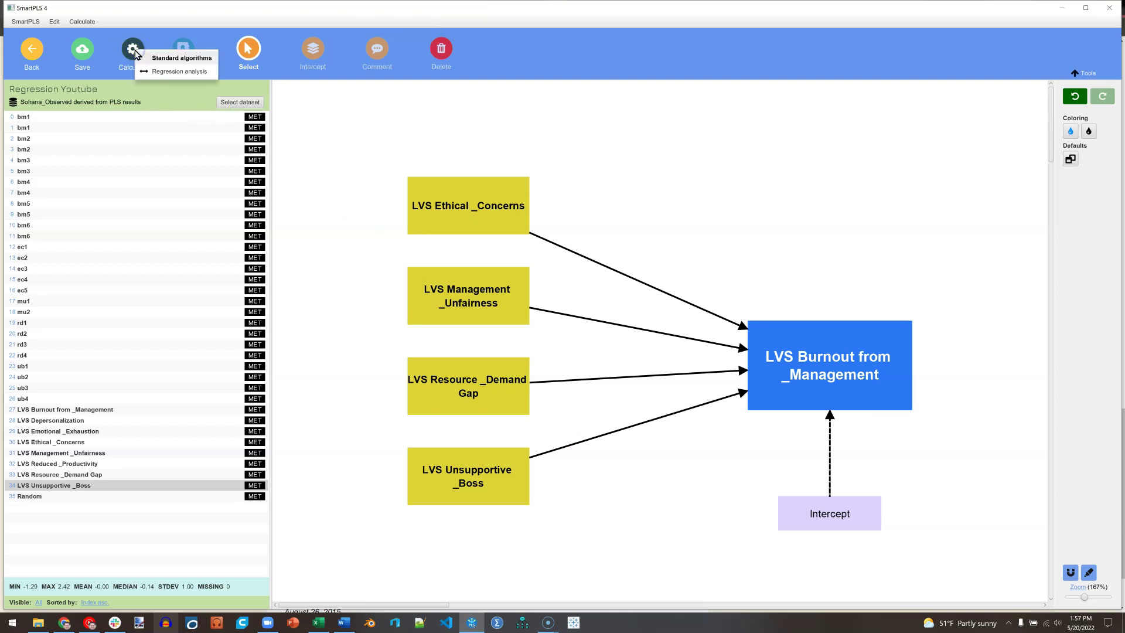
left_click(200, 72)
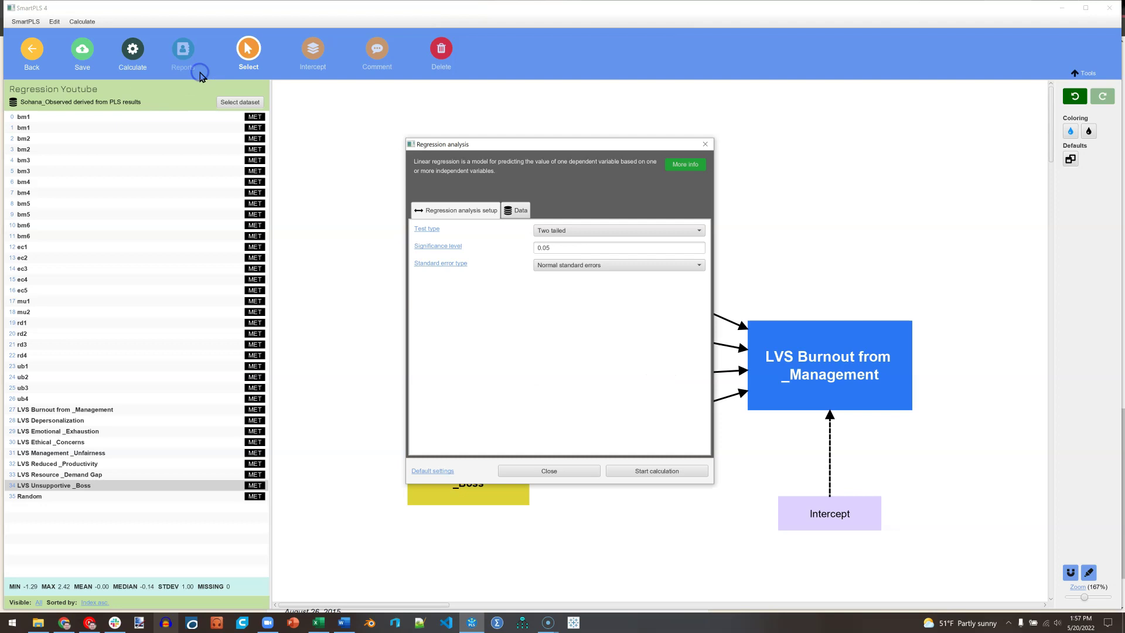
left_click(613, 237)
left_click(613, 234)
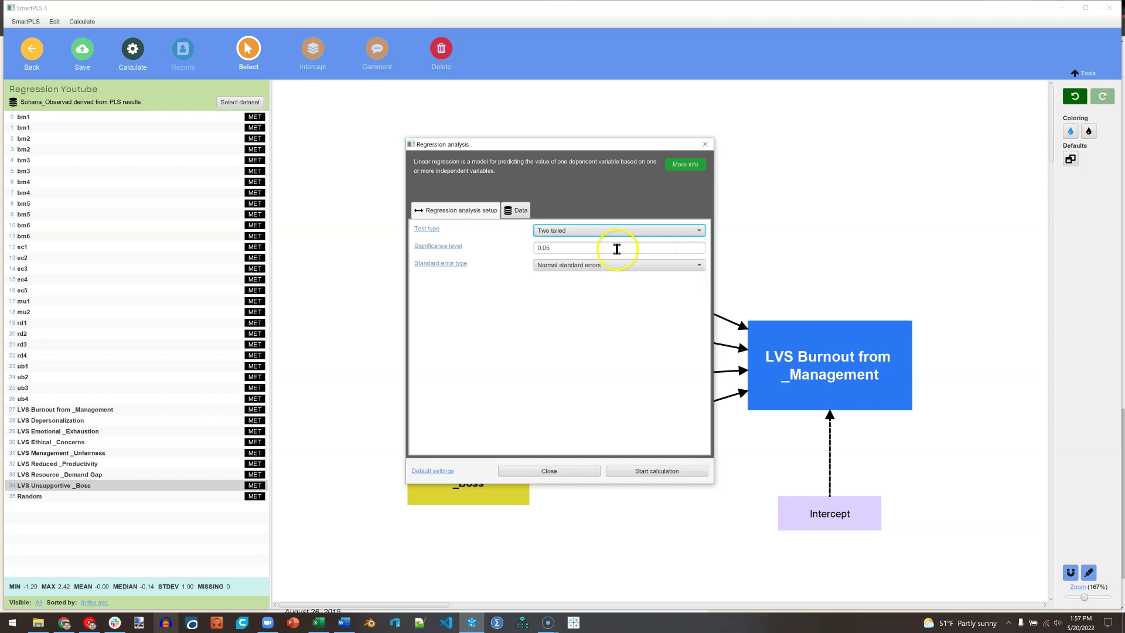
left_click(645, 267)
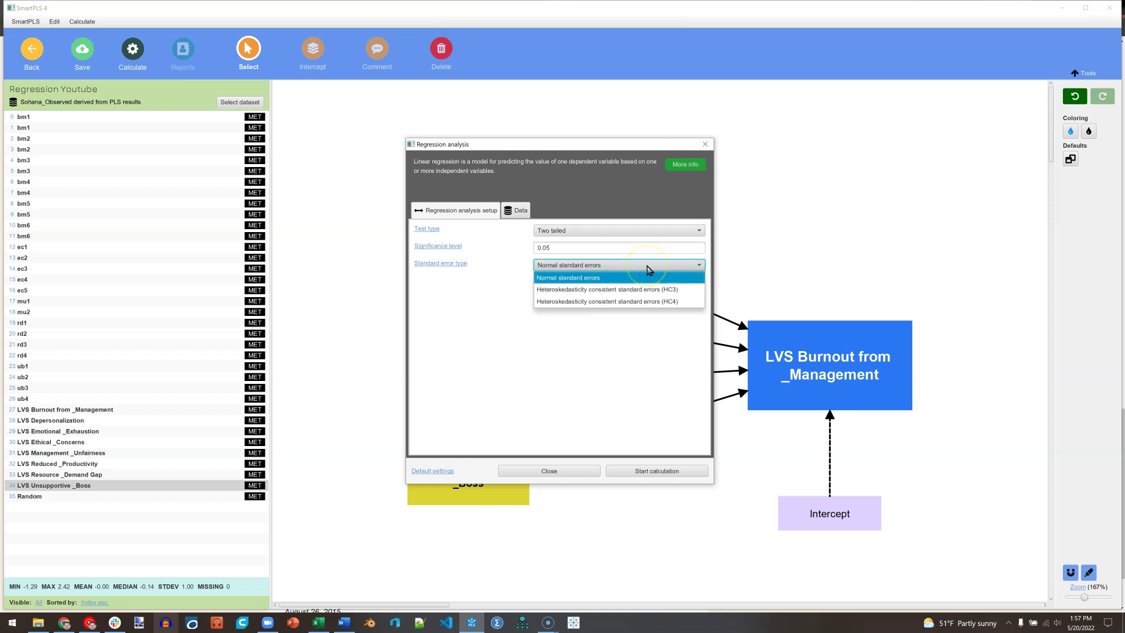
left_click(646, 266)
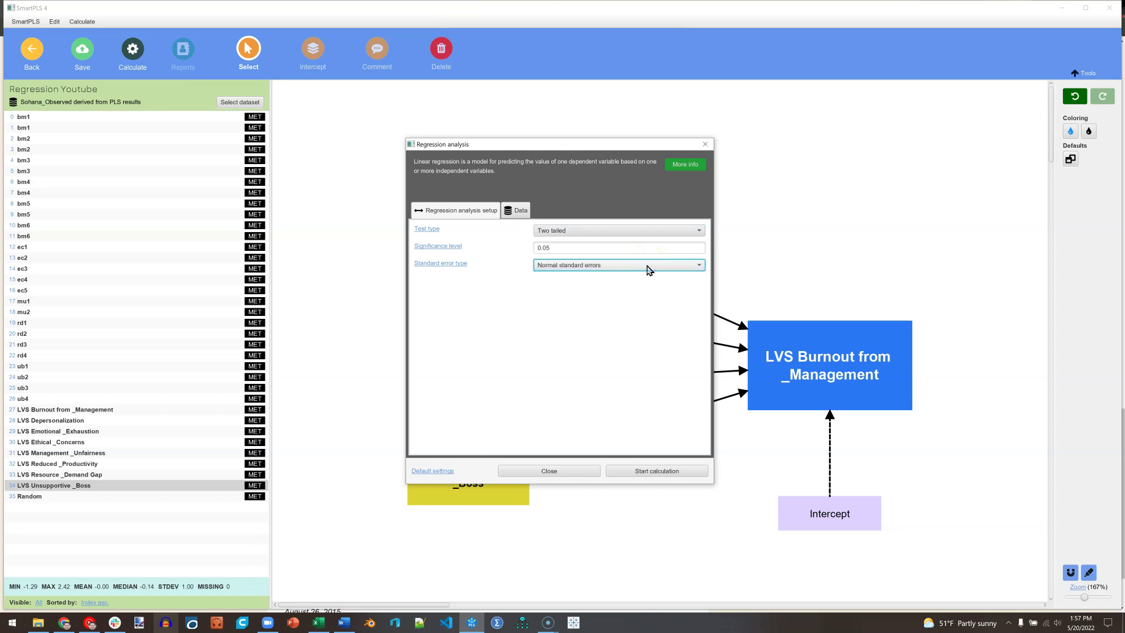
Run the regression and label paths with standardized coefficients and p values.
left_click(684, 478)
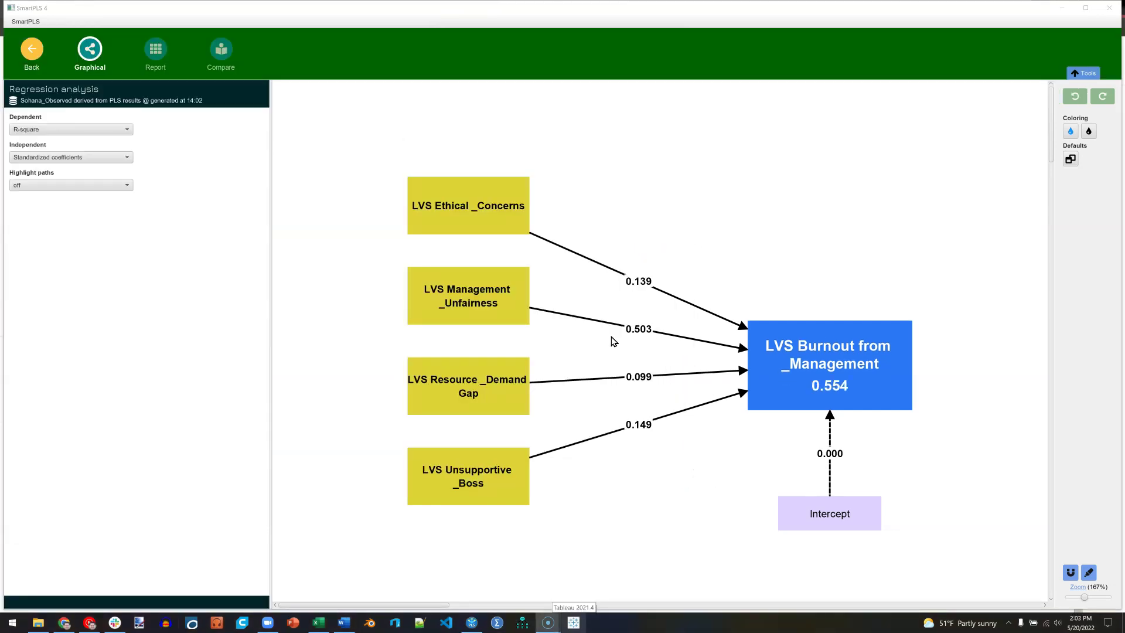
left_click(634, 335)
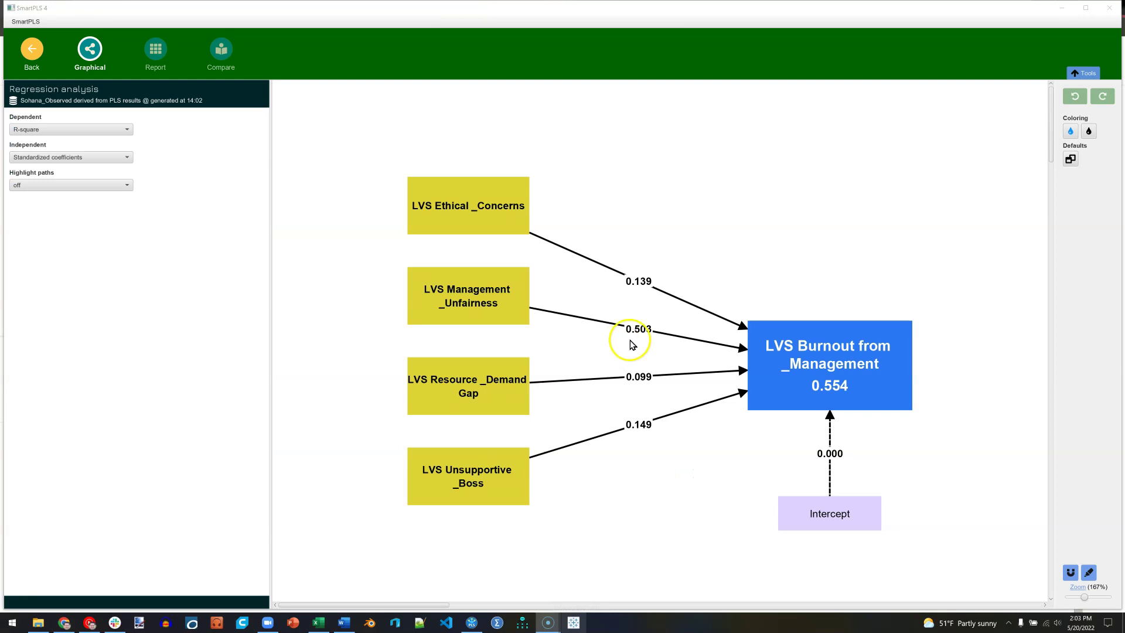
left_click(646, 430)
left_click(522, 330)
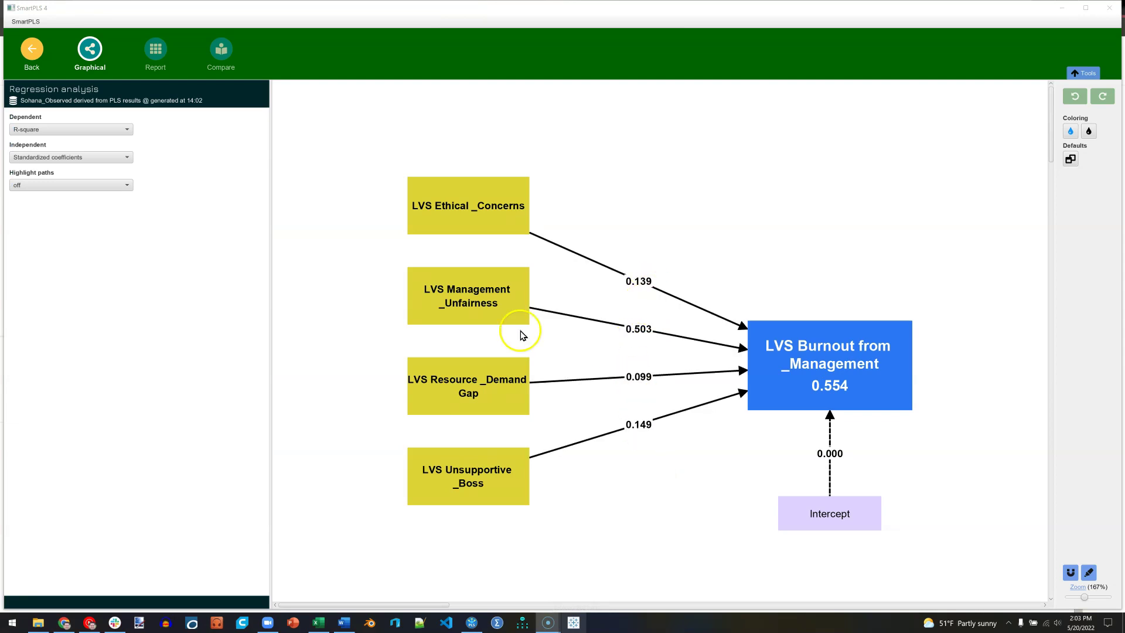
left_click(129, 159)
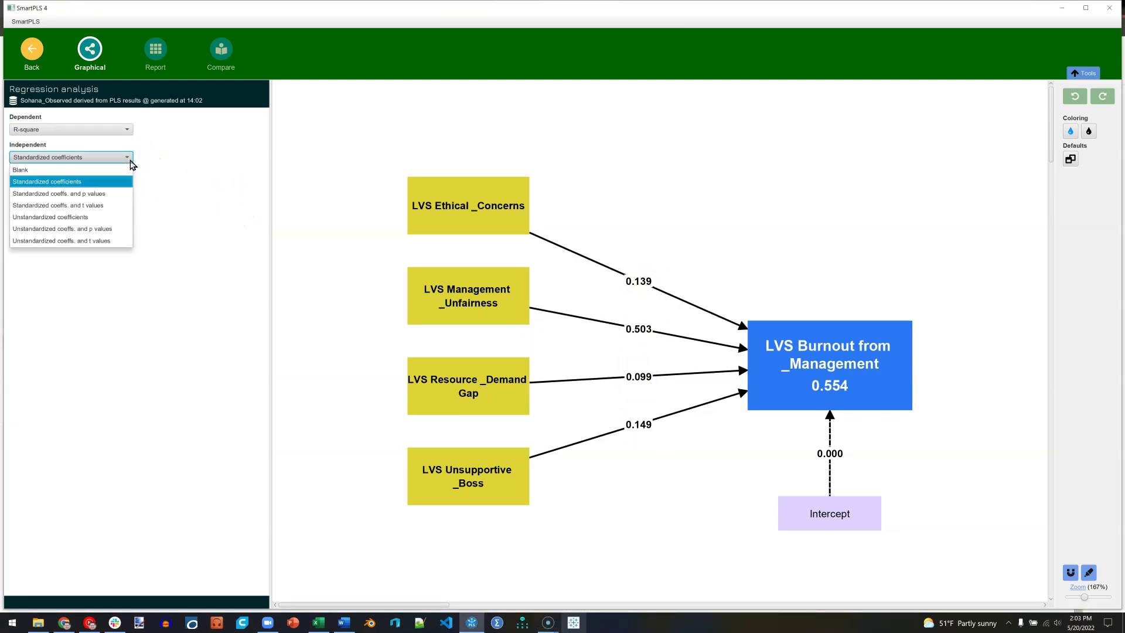
left_click(114, 194)
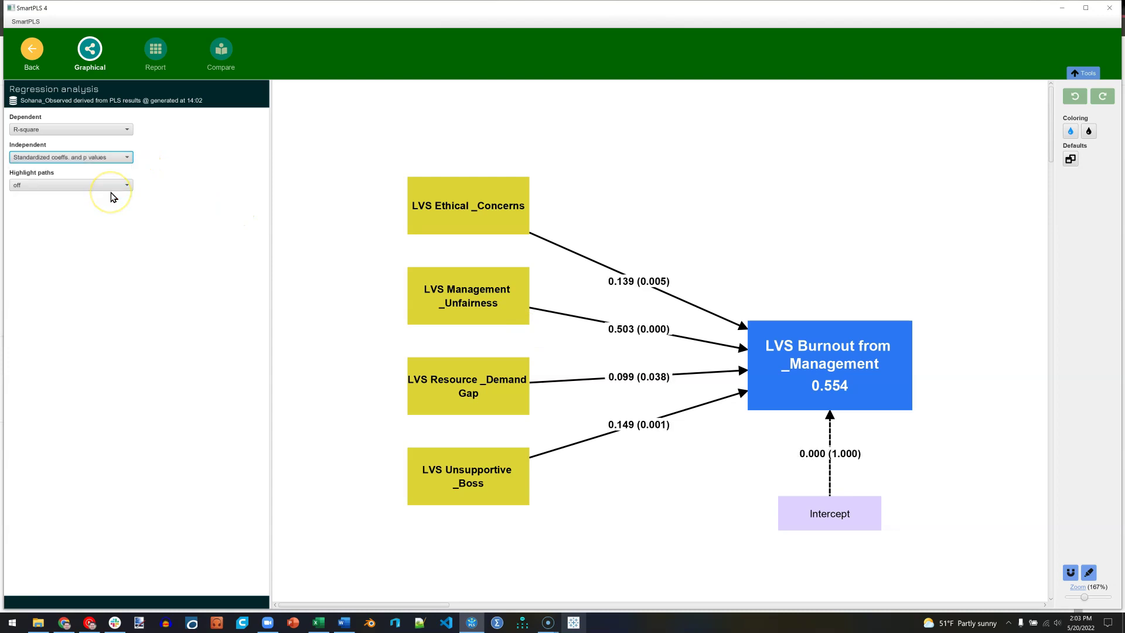
left_click(108, 157)
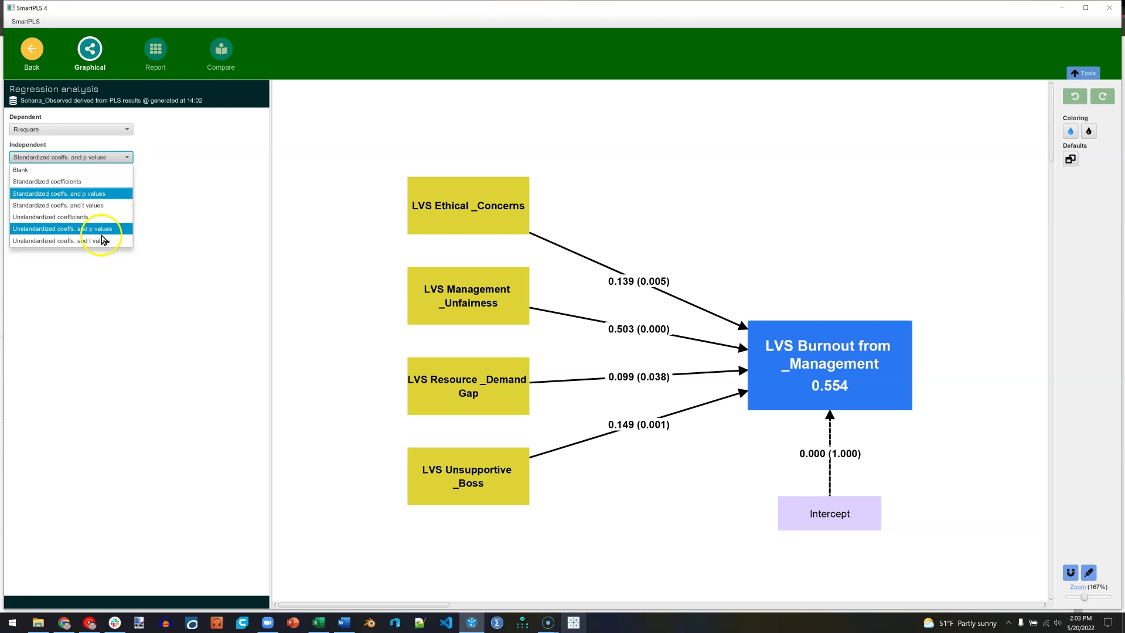
left_click(187, 189)
Highlight paths by relative values, check Durbin-Watson on Burnout, then show R-square again.
left_click(118, 186)
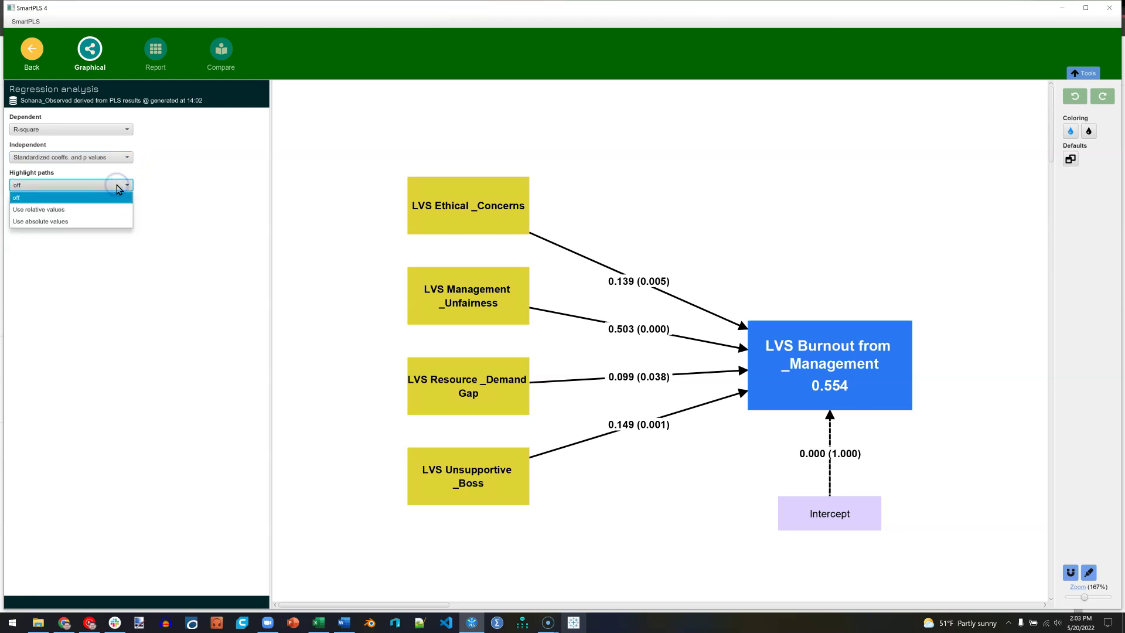
left_click(117, 221)
left_click(118, 211)
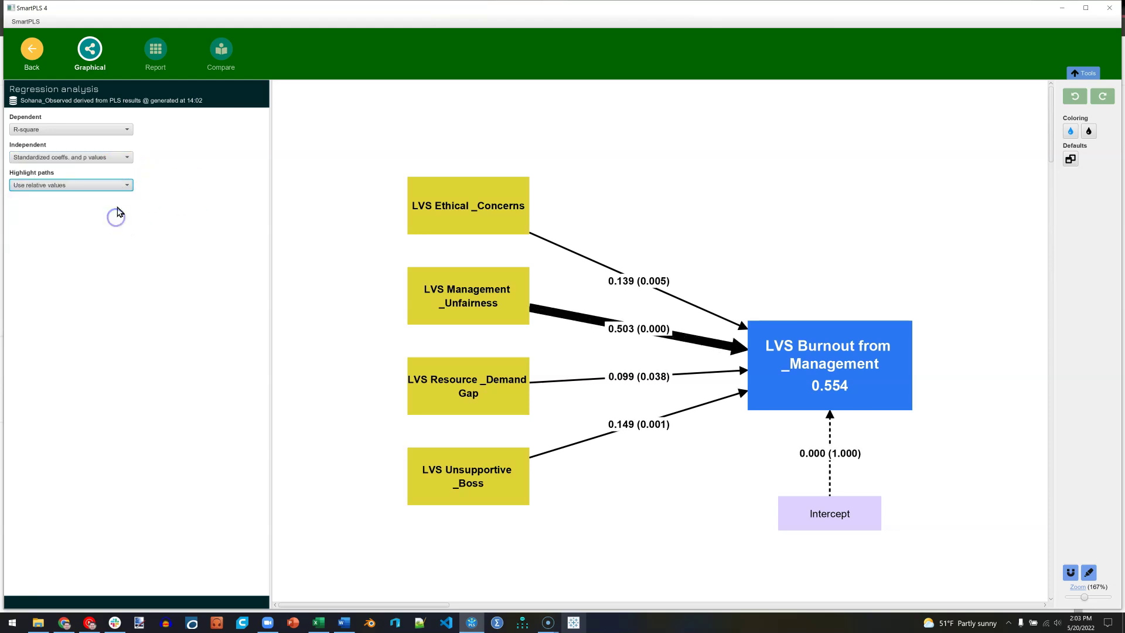
left_click(127, 130)
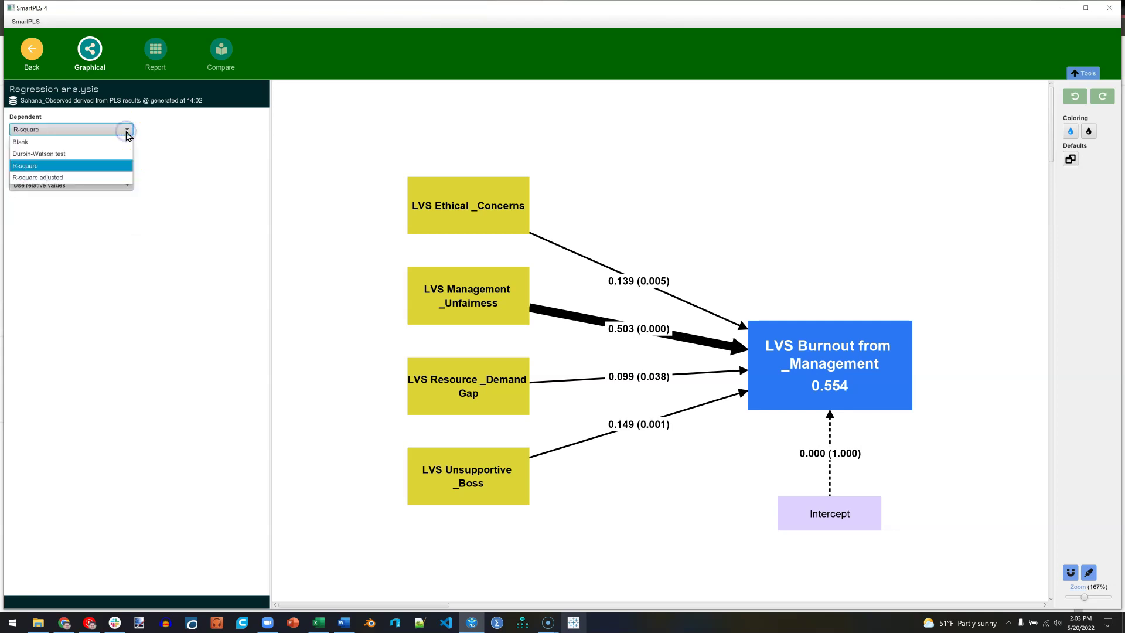
left_click(91, 178)
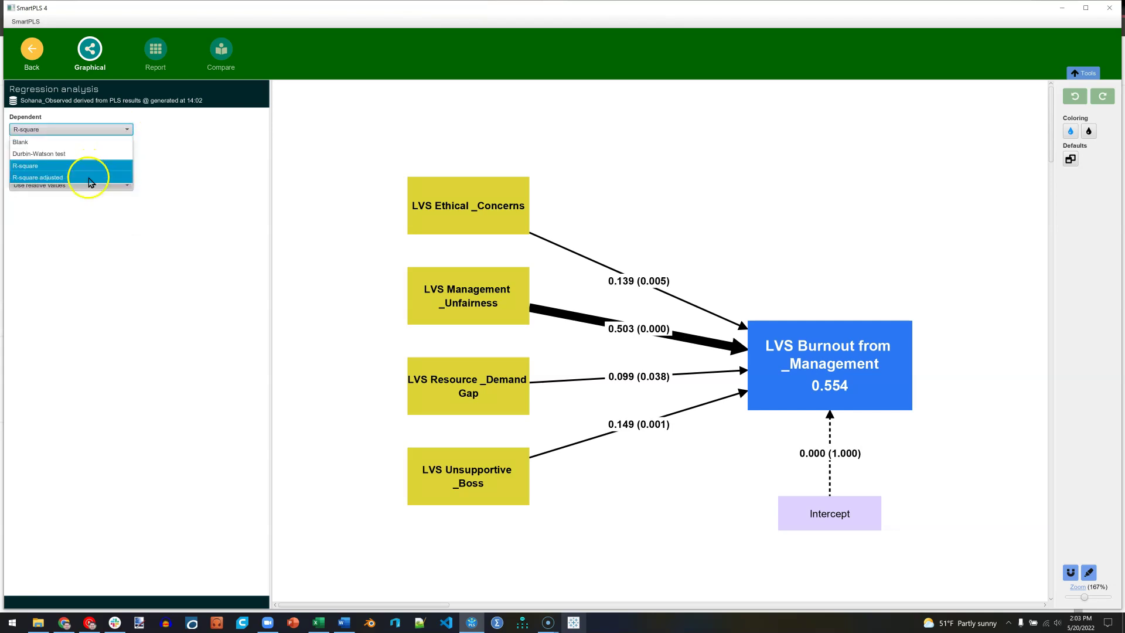
left_click(92, 155)
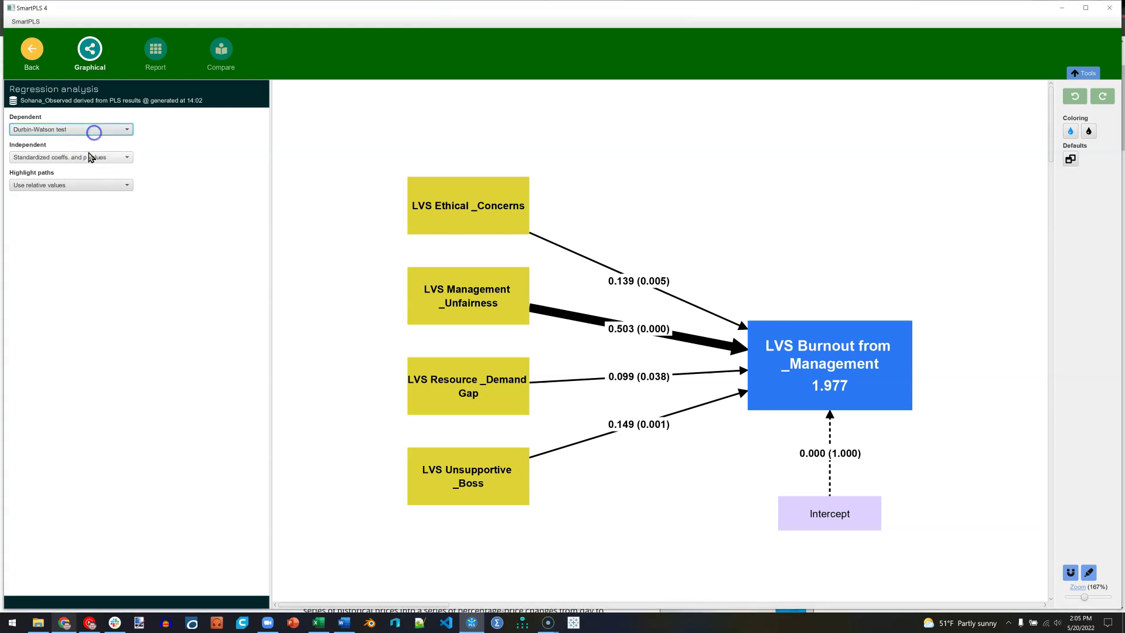
left_click(93, 129)
left_click(107, 168)
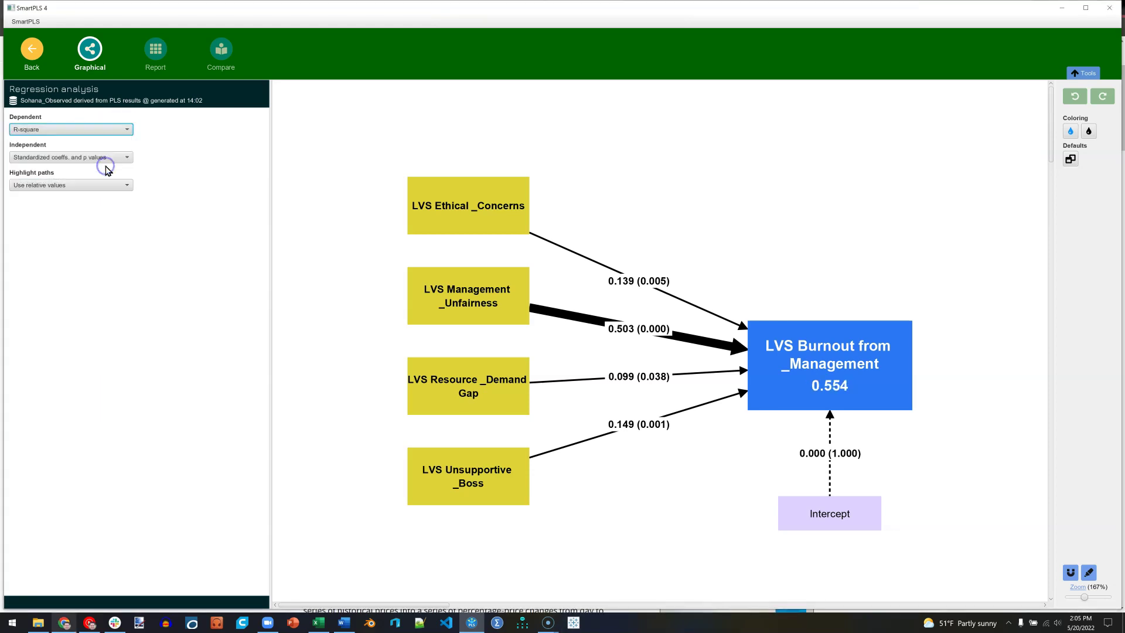
Open the regression report and view the VIF, Summary ANOVA and residual values tables.
left_click(156, 51)
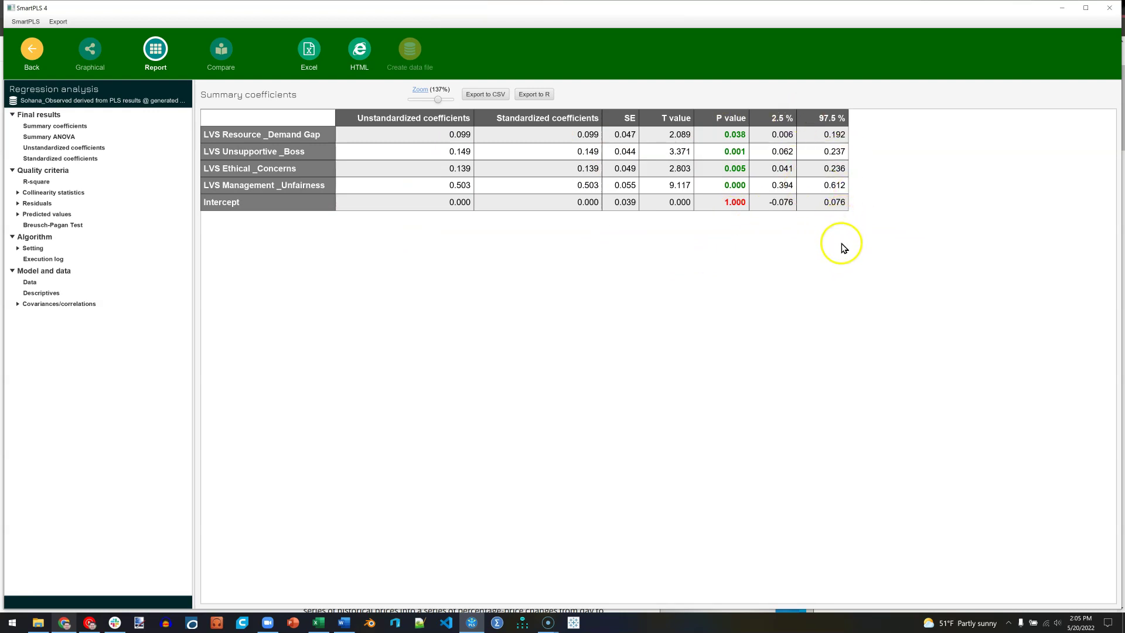
left_click(79, 195)
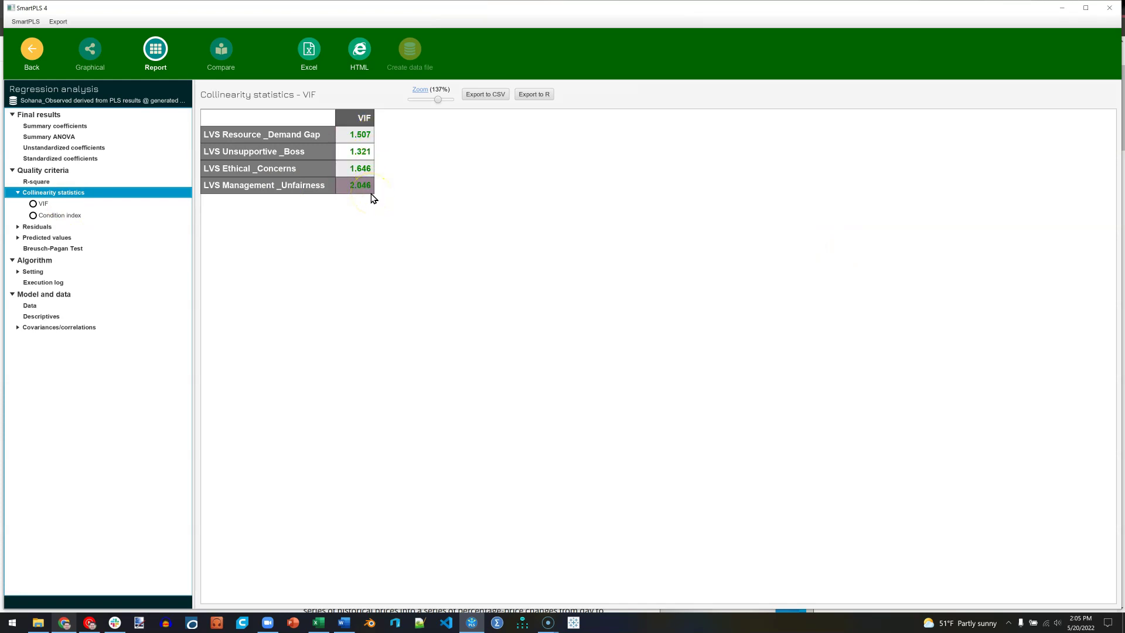
left_click(82, 137)
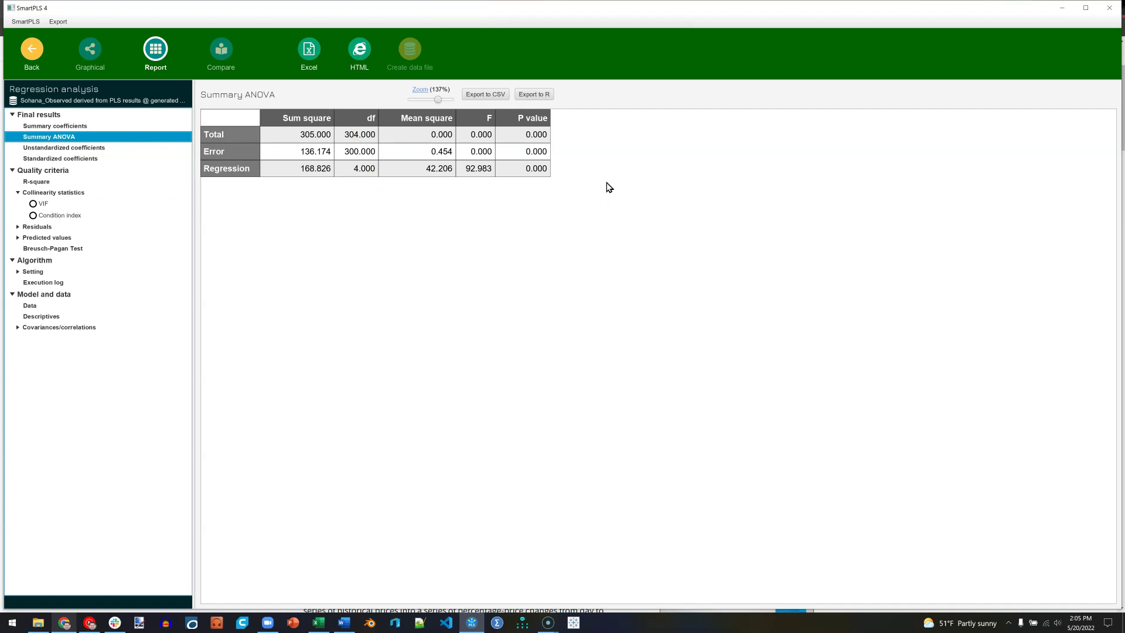
left_click(37, 228)
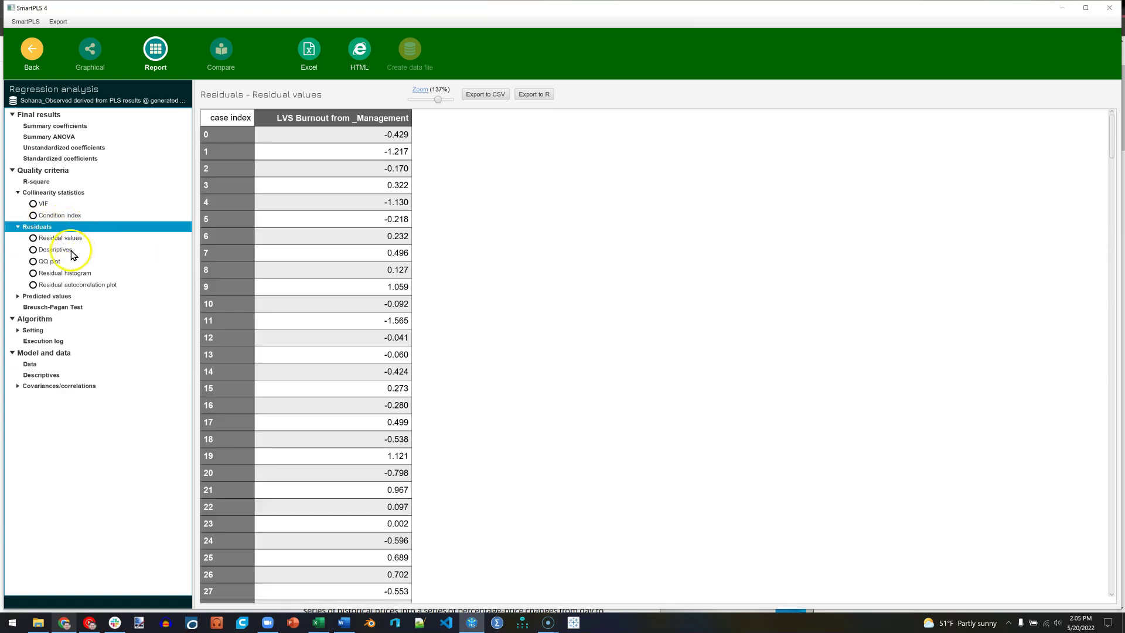
View the residuals' QQ plot, then the residual histogram with its normal curve.
left_click(58, 262)
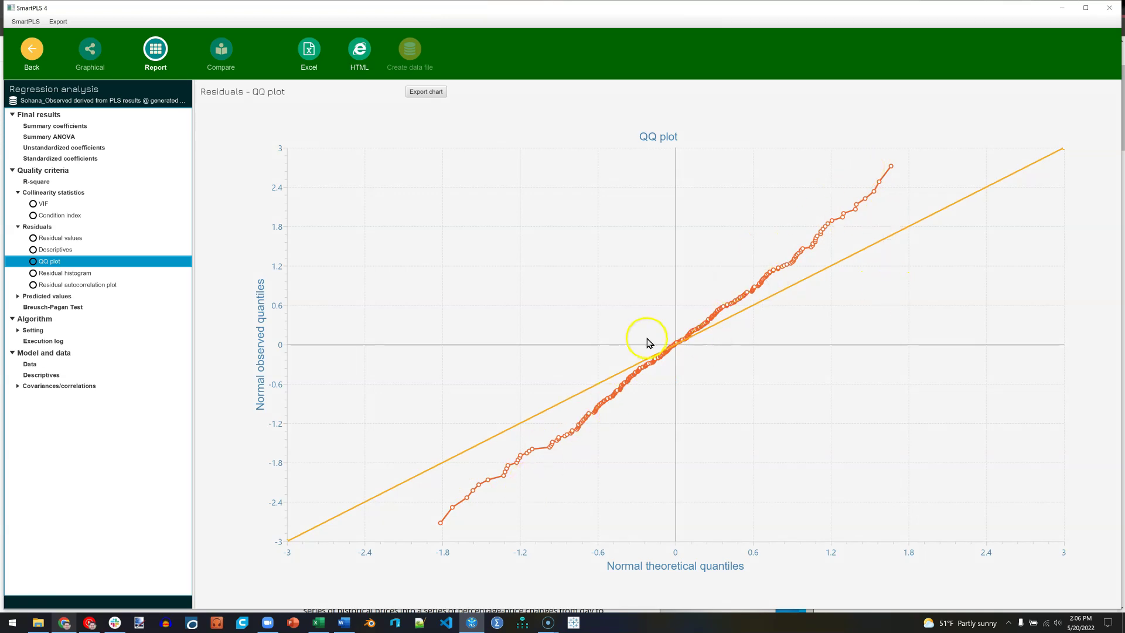
left_click(64, 273)
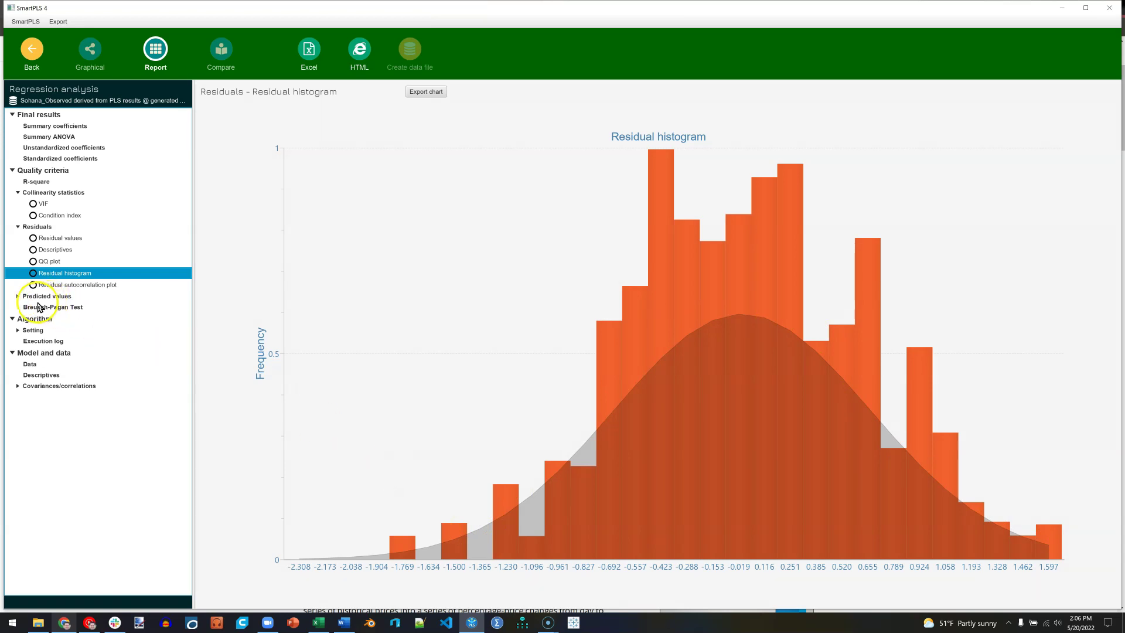
Inspect the Predicted vs. actual values scatter for Burnout, then the Predicted vs. residuals chart.
left_click(19, 296)
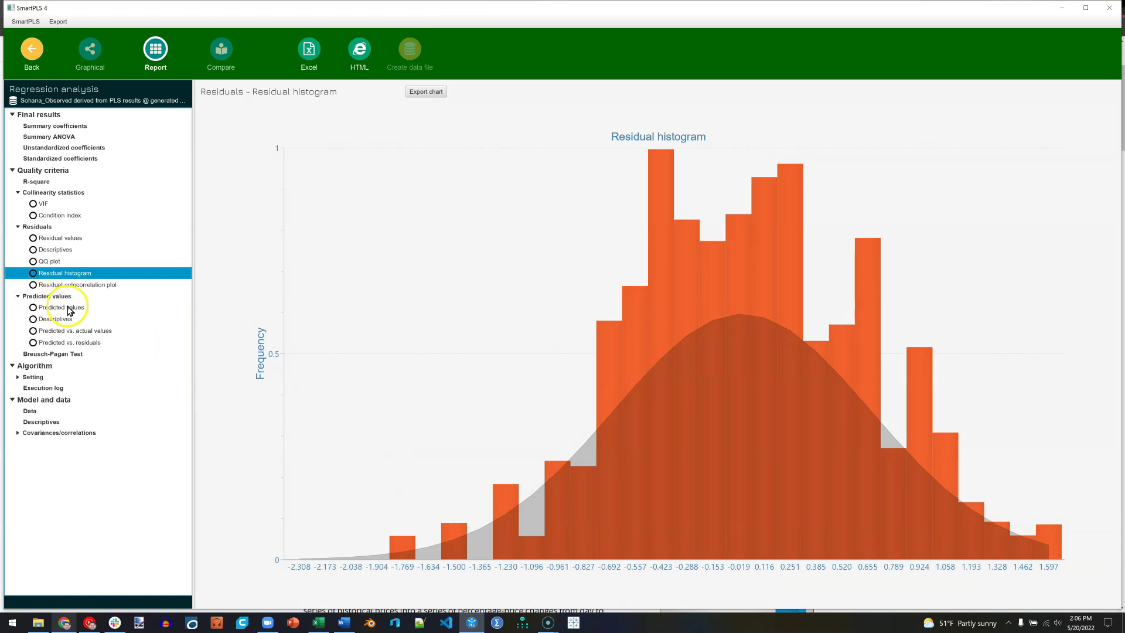
left_click(80, 332)
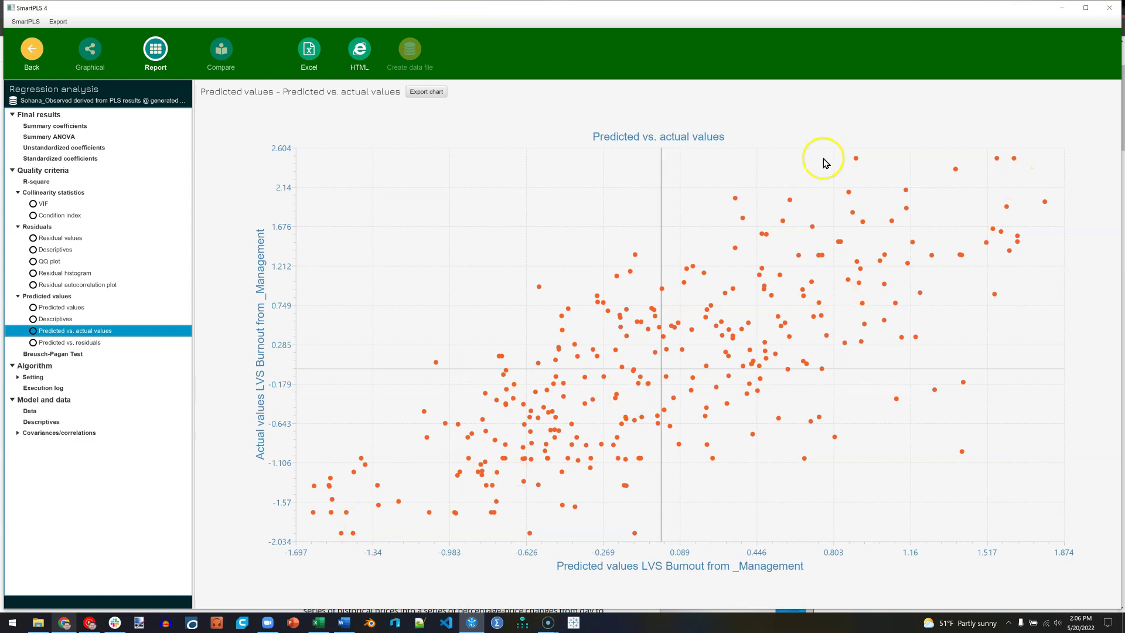
left_click_drag(317, 523, 1034, 171)
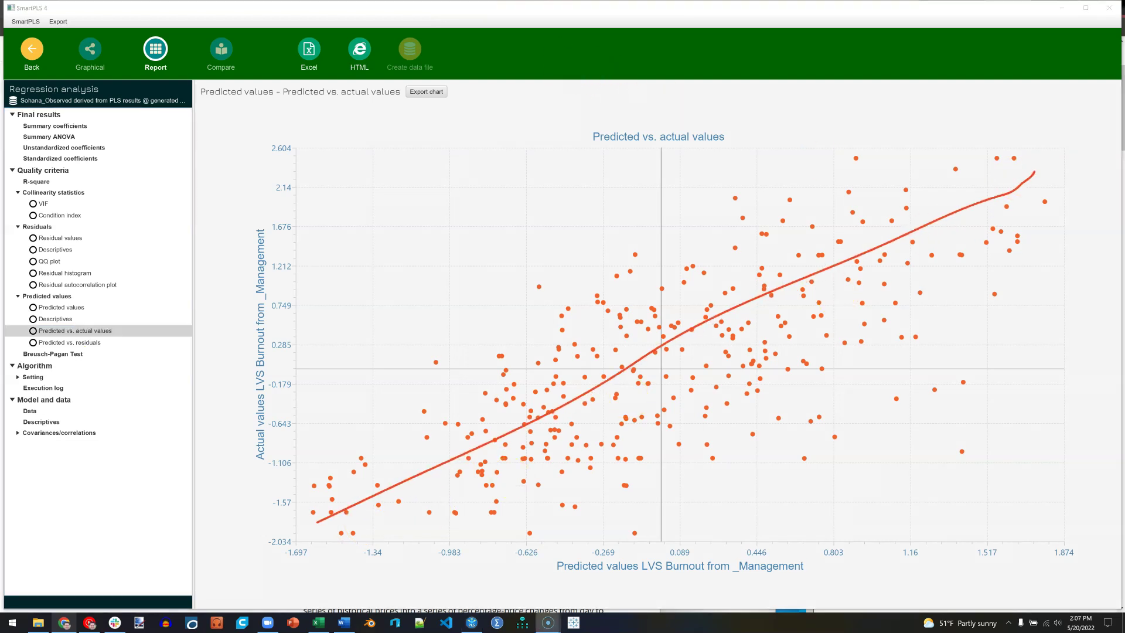
left_click(91, 345)
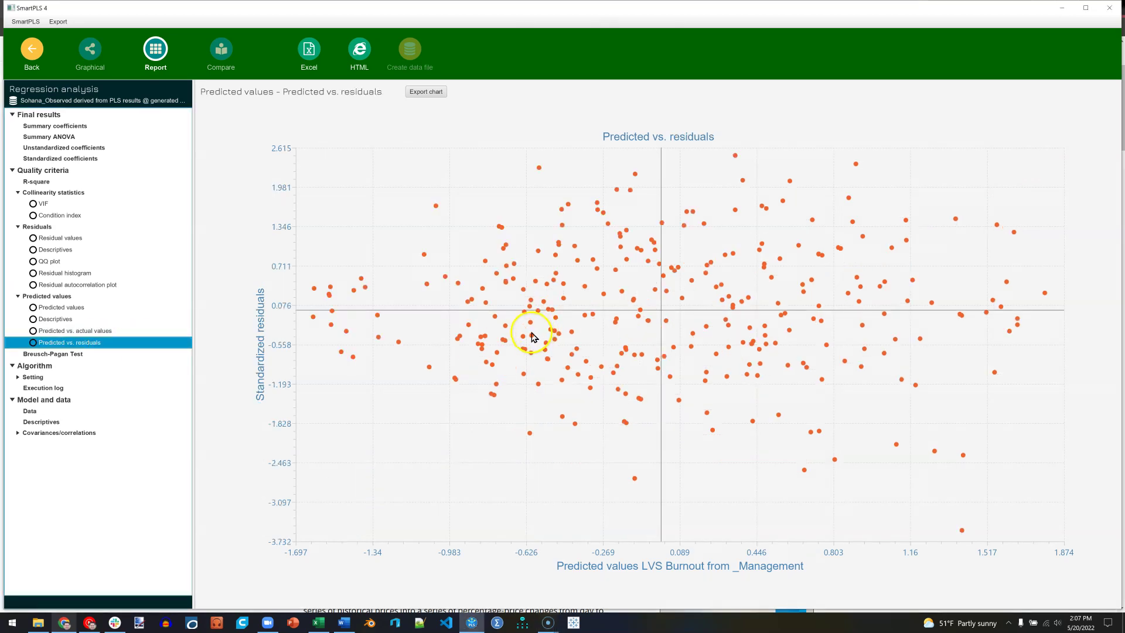